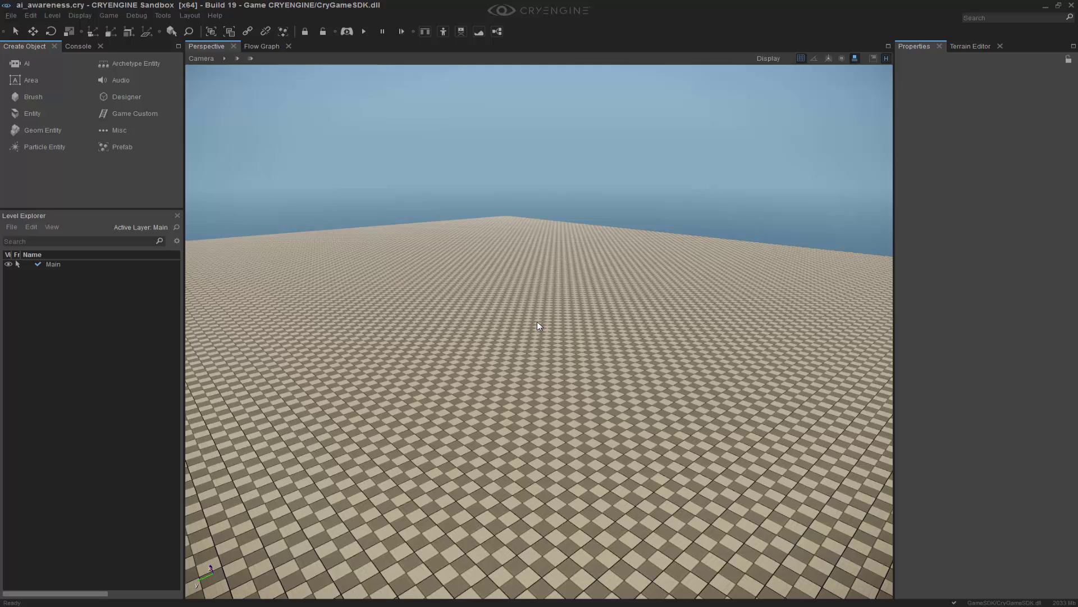
Step: Draw a closed five-point Navigation Area on the terrain and deselect it
{"action": "scroll", "coordinate": [535, 333], "scroll_direction": "up", "scroll_amount": 3}
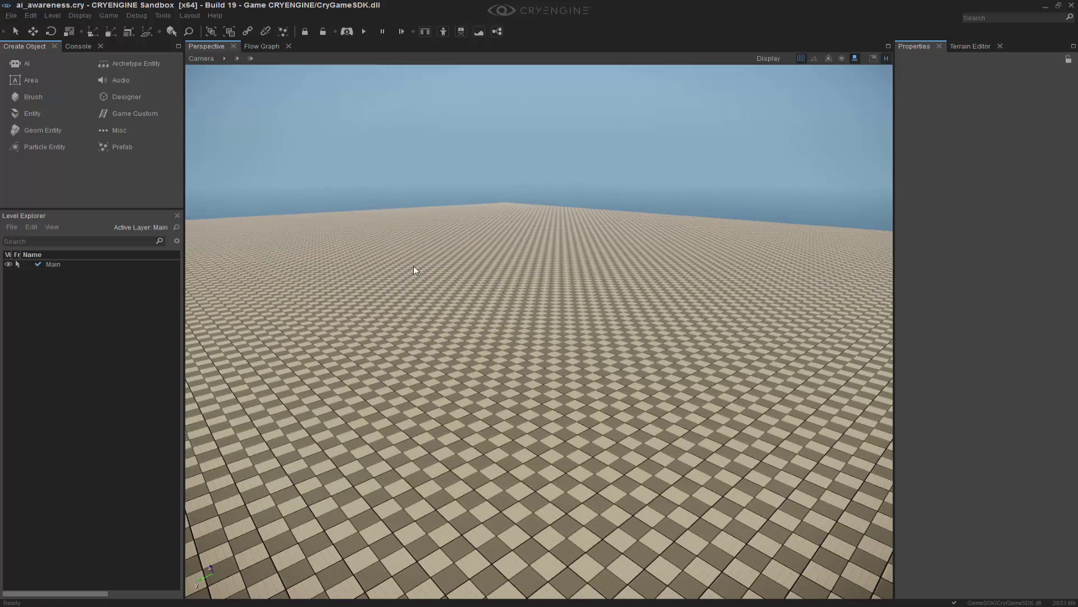
{"action": "left_click", "coordinate": [57, 65]}
{"action": "left_click", "coordinate": [119, 129]}
{"action": "right_click_drag", "start_coordinate": [528, 234], "coordinate": [530, 237]}
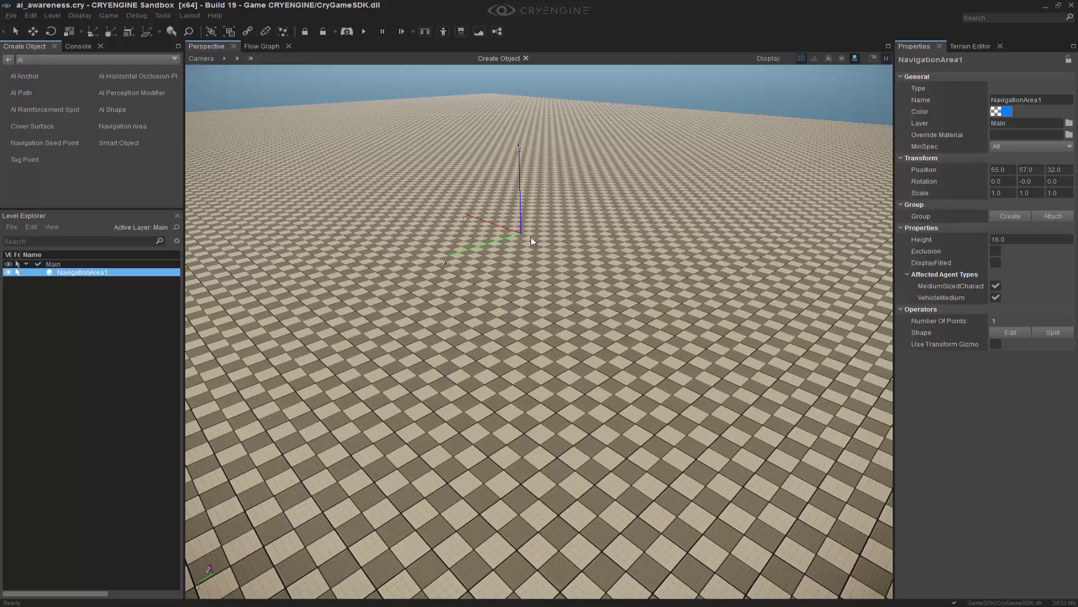
{"action": "scroll", "coordinate": [541, 278], "scroll_direction": "down", "scroll_amount": 3}
{"action": "left_click", "coordinate": [316, 369]}
{"action": "left_click", "coordinate": [396, 226]}
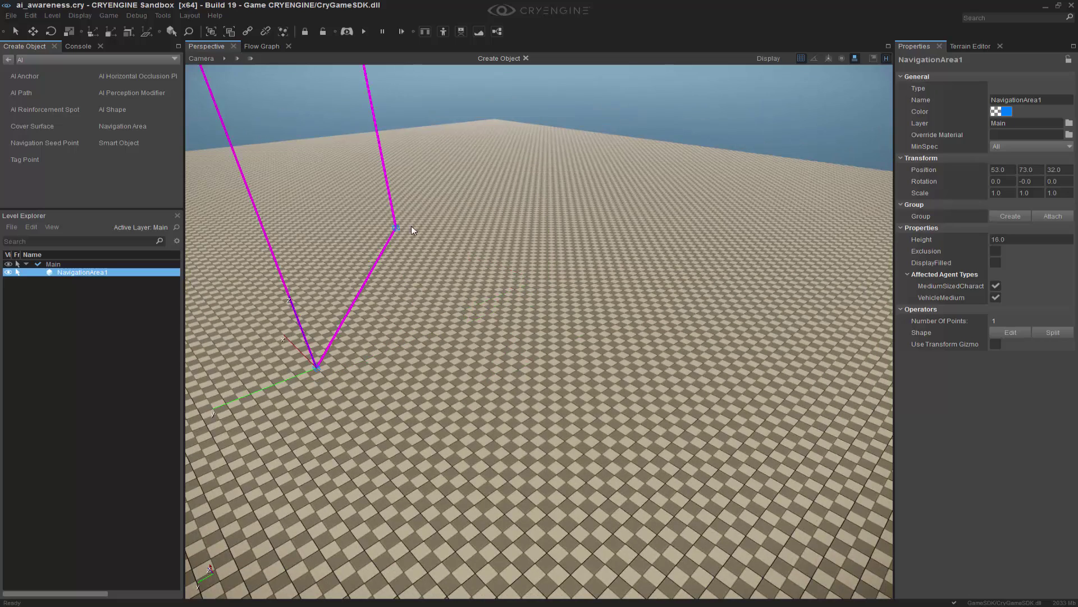
{"action": "left_click", "coordinate": [634, 224]}
{"action": "left_click", "coordinate": [806, 320]}
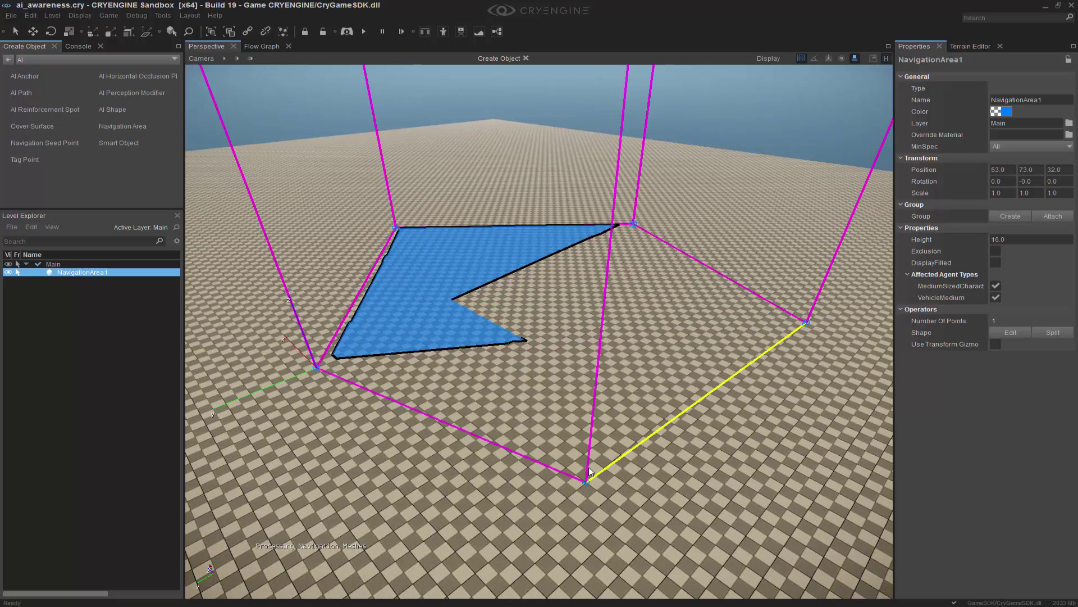
{"action": "left_click", "coordinate": [585, 453]}
{"action": "double_click", "coordinate": [590, 463]}
{"action": "right_click_drag", "start_coordinate": [561, 247], "coordinate": [561, 215]}
{"action": "scroll", "coordinate": [561, 214], "scroll_direction": "up", "scroll_amount": 2}
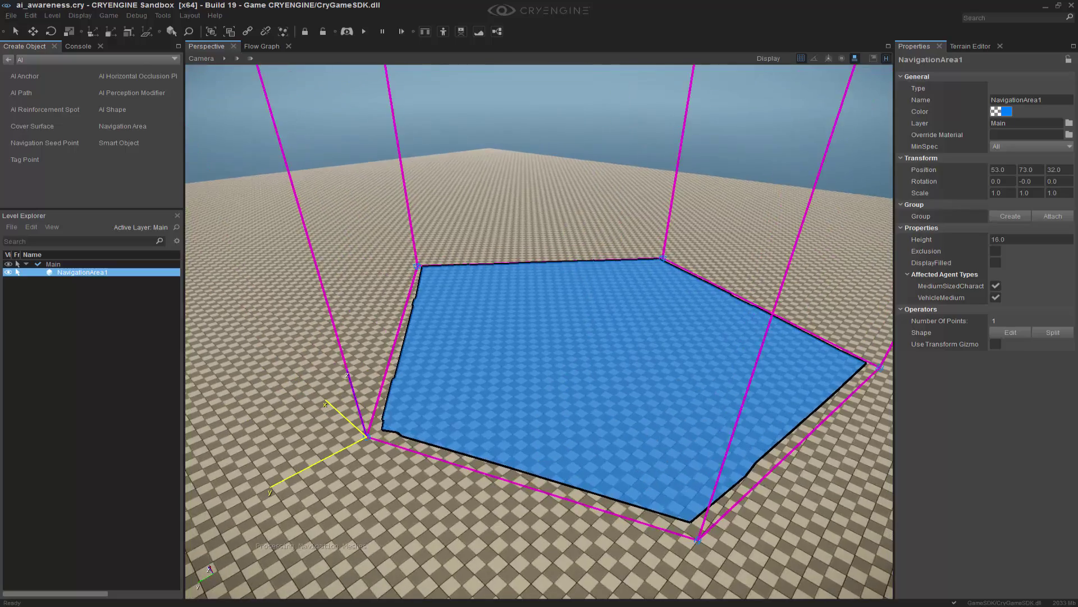
{"action": "left_click", "coordinate": [560, 219]}
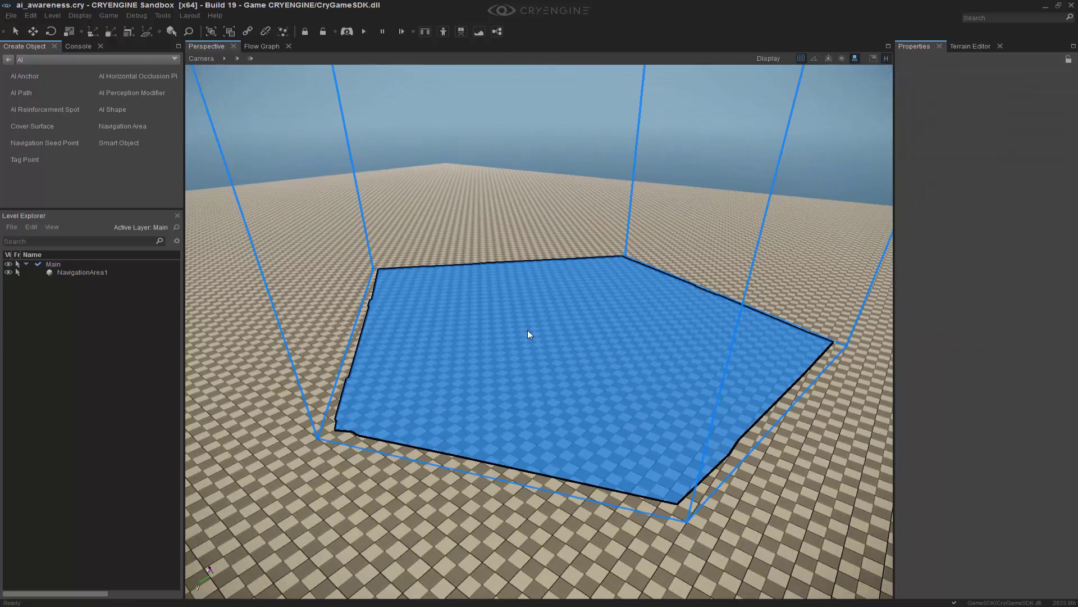
Step: Place a Human entity from the AI Characters category inside the navigation area
{"action": "left_click", "coordinate": [7, 60]}
{"action": "left_click", "coordinate": [37, 116]}
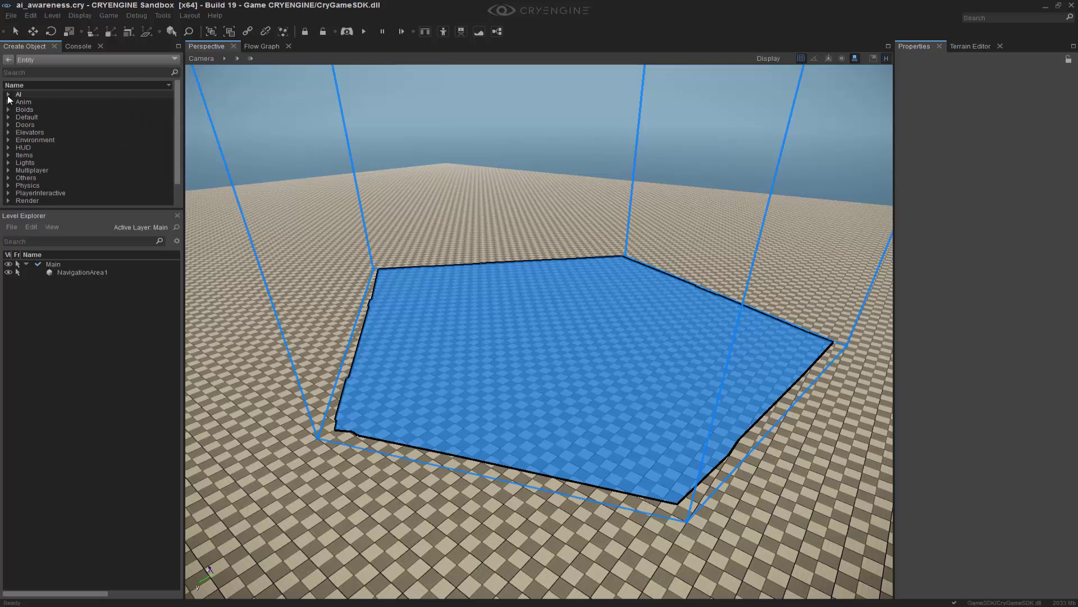
{"action": "left_click", "coordinate": [8, 94]}
{"action": "left_click", "coordinate": [20, 117]}
{"action": "left_click", "coordinate": [50, 125]}
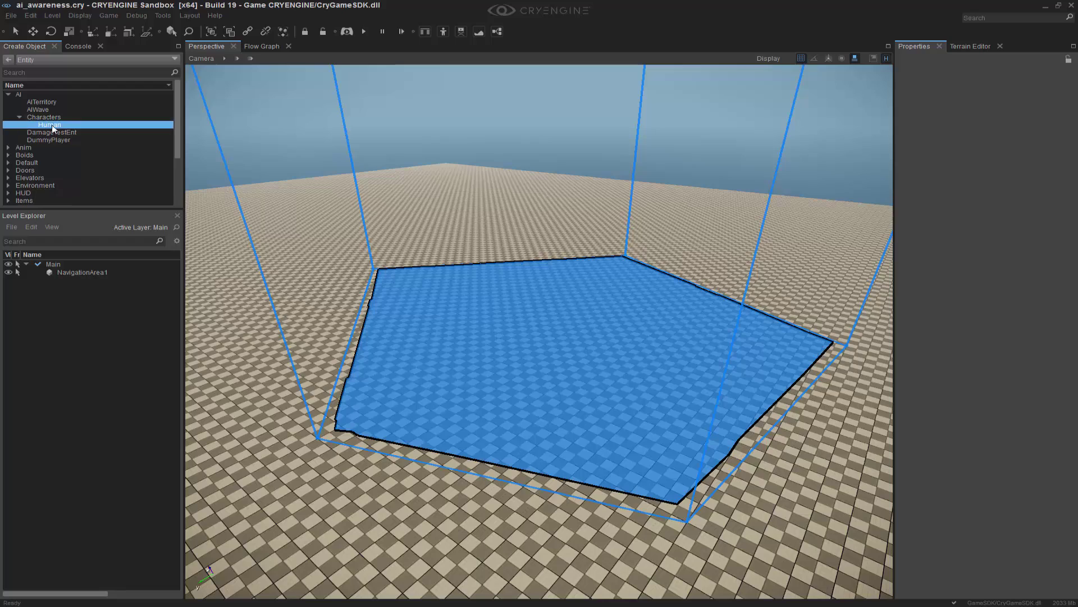
{"action": "left_click", "coordinate": [590, 331]}
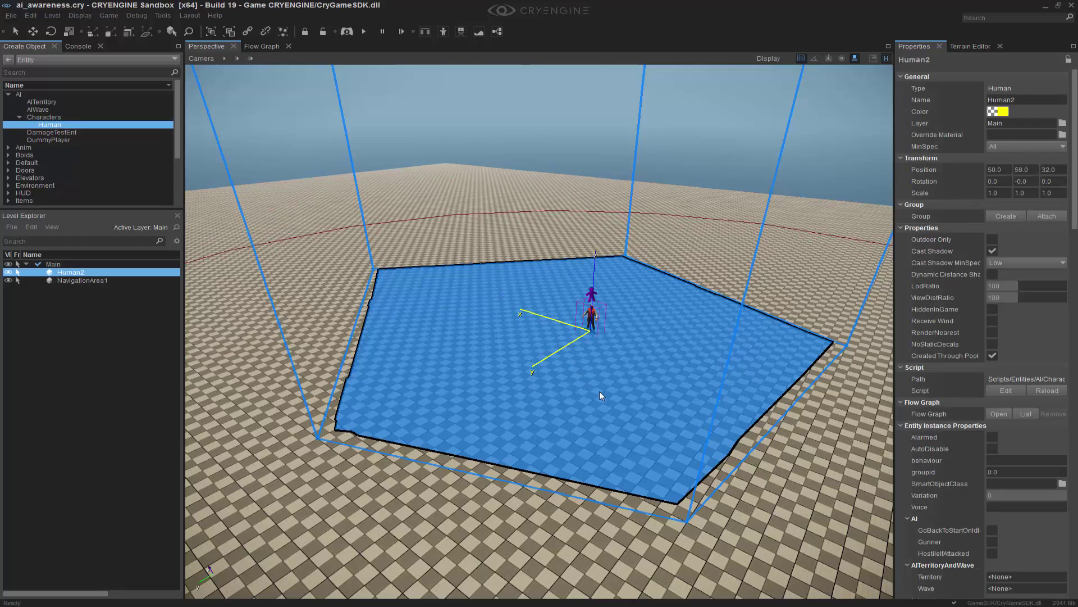
Step: Run the AI/physics simulation to observe the Human character up close, stop it, and deselect the character
{"action": "right_click_drag", "start_coordinate": [599, 391], "coordinate": [555, 378]}
{"action": "key", "text": "w"}
{"action": "key", "text": "q"}
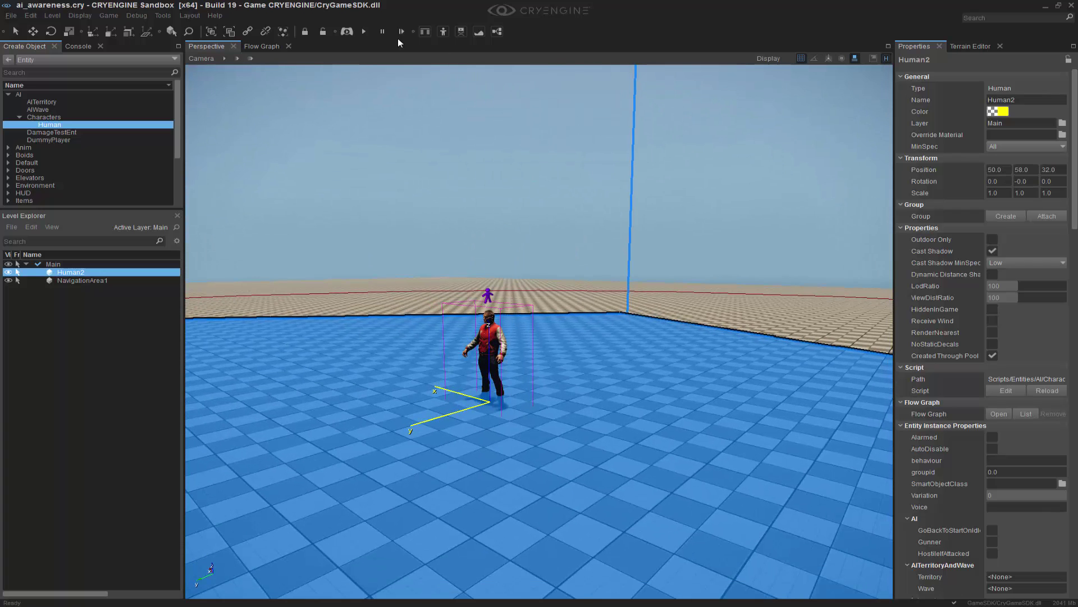
{"action": "left_click", "coordinate": [366, 34]}
{"action": "mouse_move", "coordinate": [548, 316]}
{"action": "right_mouse_down"}
{"action": "mouse_move", "coordinate": [556, 337]}
{"action": "mouse_move", "coordinate": [543, 325]}
{"action": "right_mouse_up"}
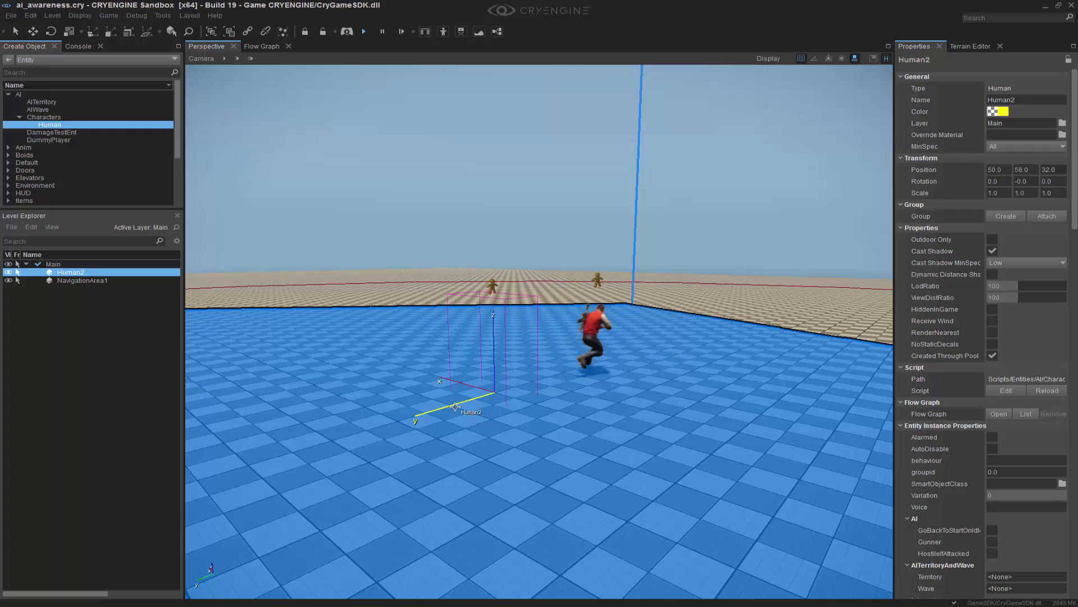
{"action": "key", "text": "d"}
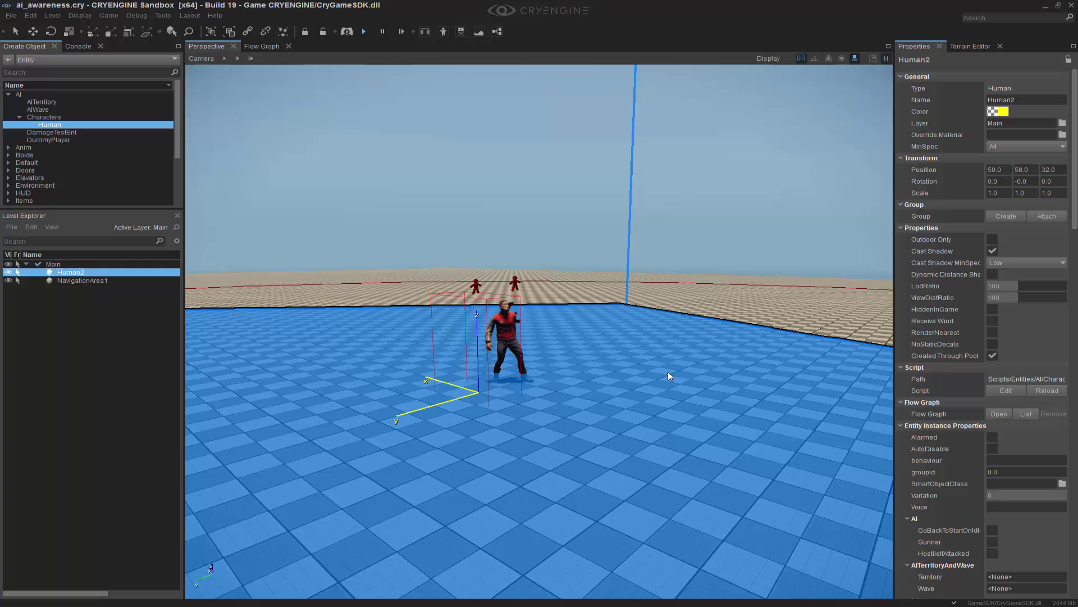
{"action": "left_click", "coordinate": [366, 32]}
{"action": "right_click_drag", "start_coordinate": [714, 218], "coordinate": [729, 247]}
{"action": "left_click", "coordinate": [713, 225]}
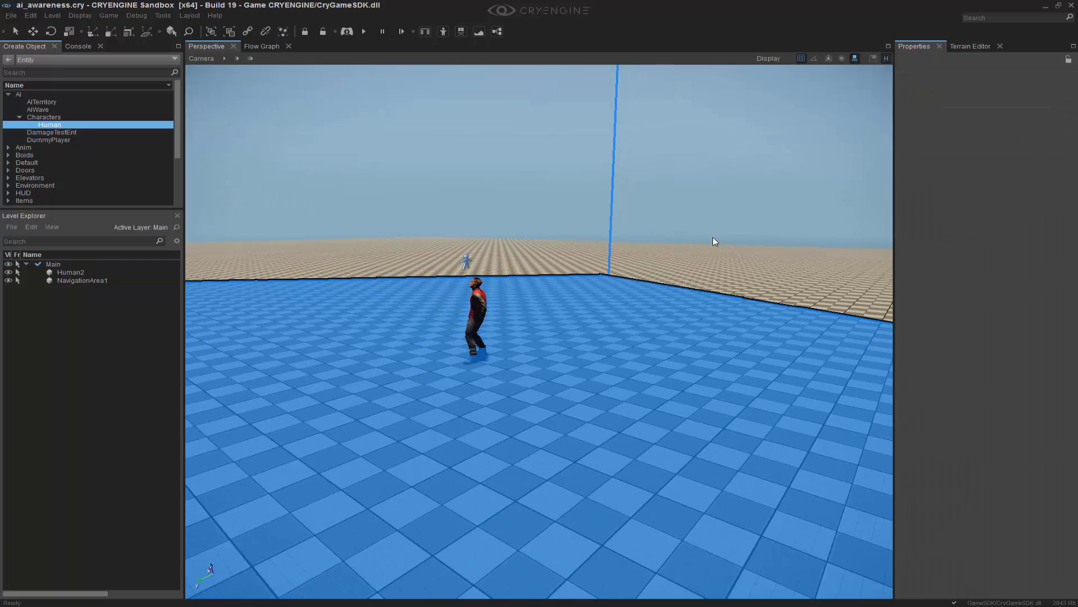
{"action": "middle_click_drag", "start_coordinate": [713, 237], "coordinate": [705, 185]}
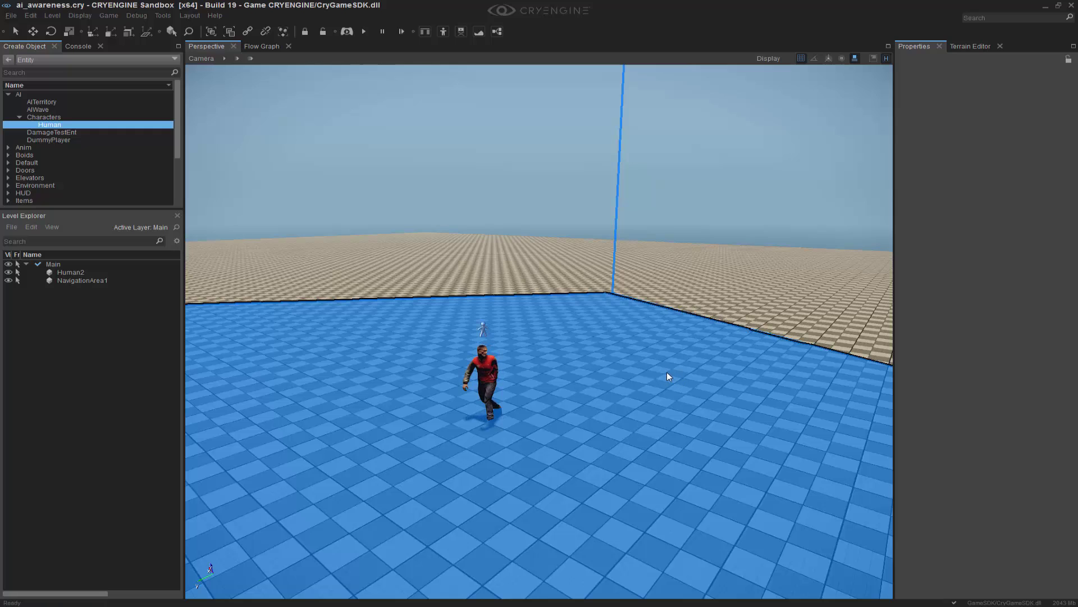
Step: Clear the log output in the Console
{"action": "left_click", "coordinate": [89, 45]}
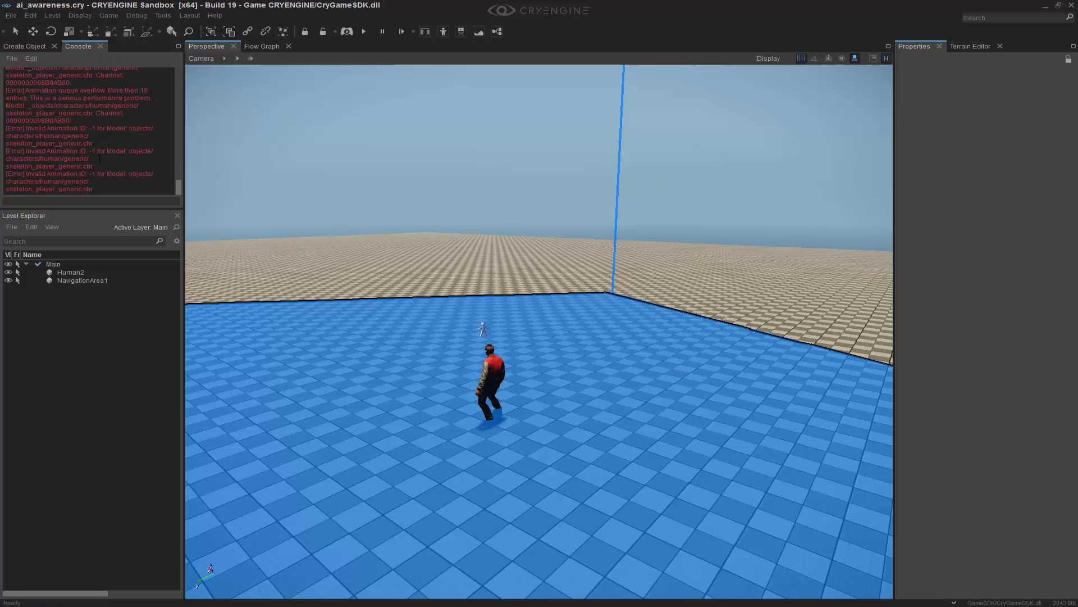
{"action": "left_click", "coordinate": [31, 59]}
{"action": "left_click", "coordinate": [49, 69]}
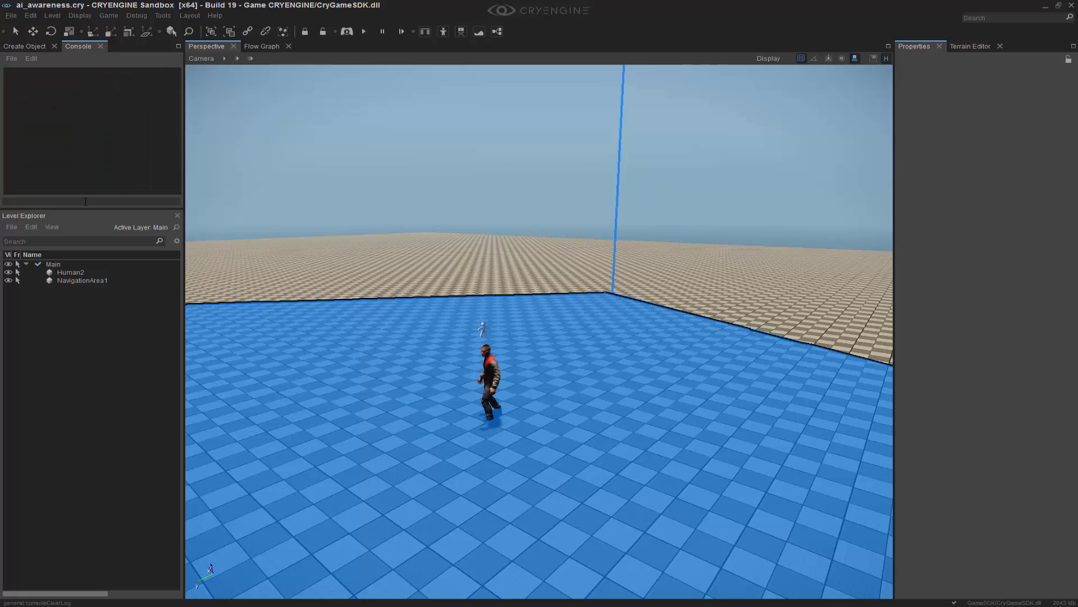
Step: Enable AI debug drawing with the console command ai_DebugDraw 1
{"action": "left_click", "coordinate": [123, 202]}
{"action": "type", "text": "ai"}
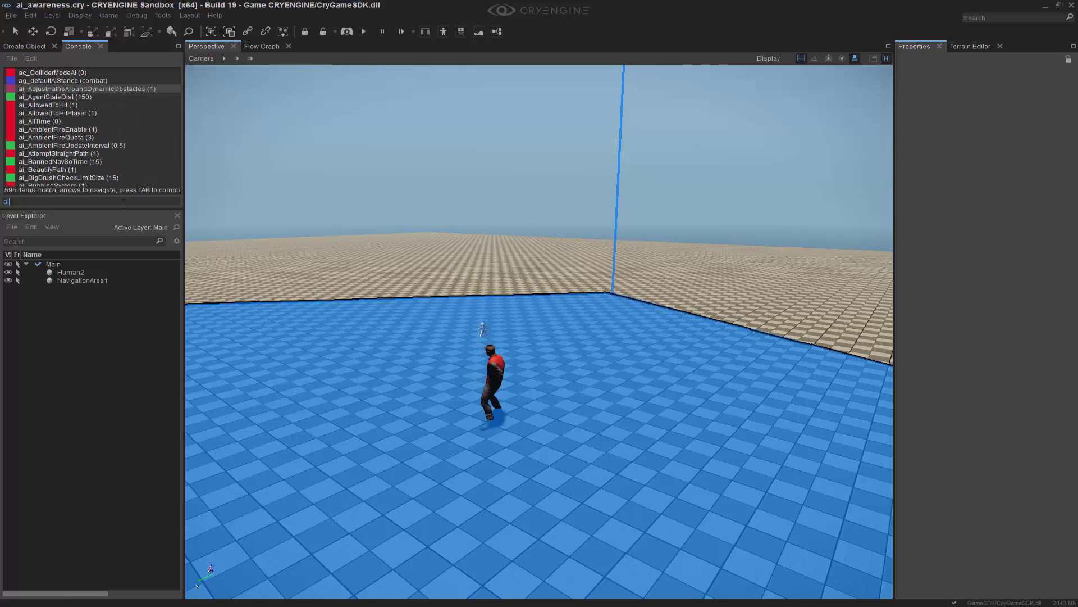
{"action": "type", "text": "_debug"}
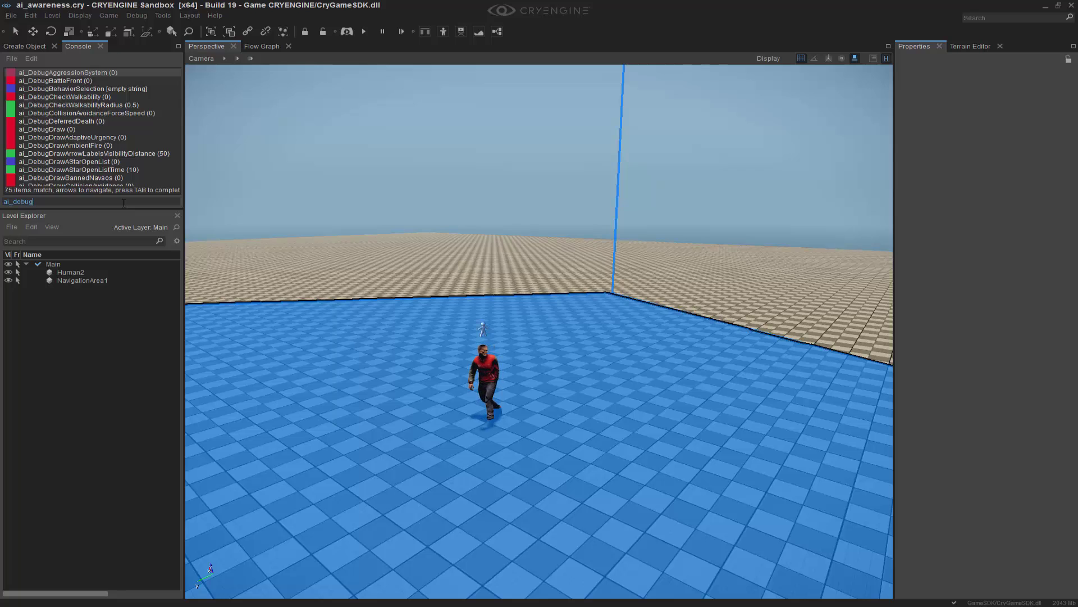
{"action": "type", "text": "dr"}
{"action": "key", "text": "Tab"}
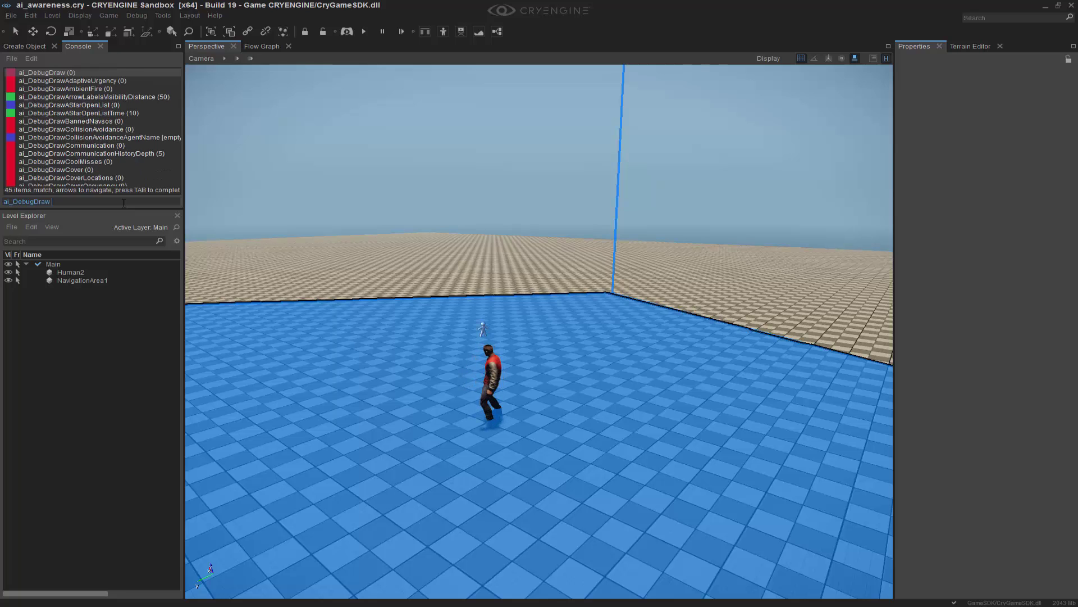
{"action": "type", "text": "1"}
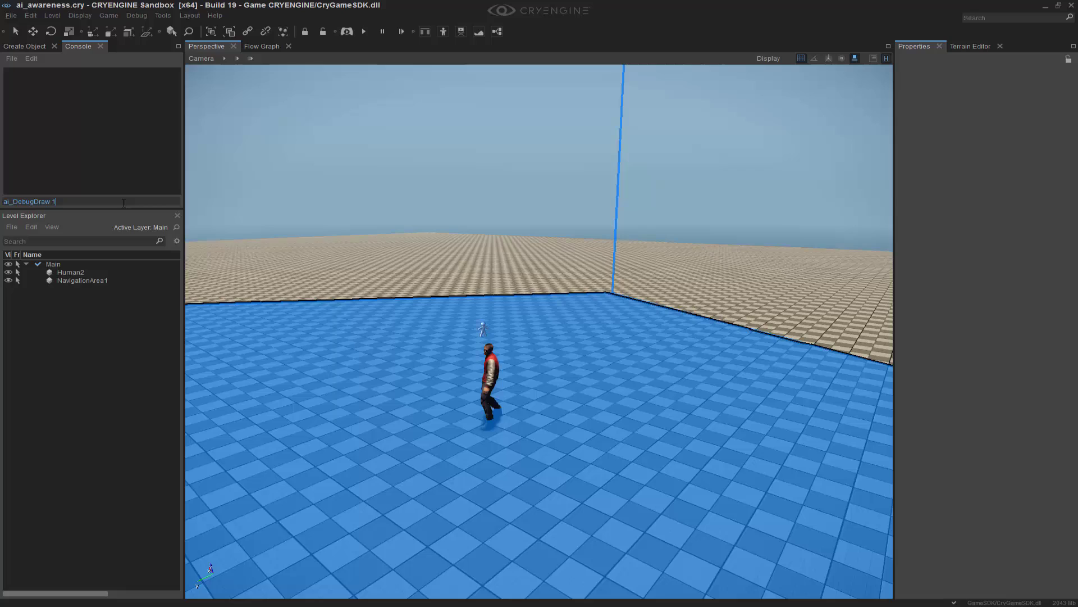
{"action": "key", "text": "Return"}
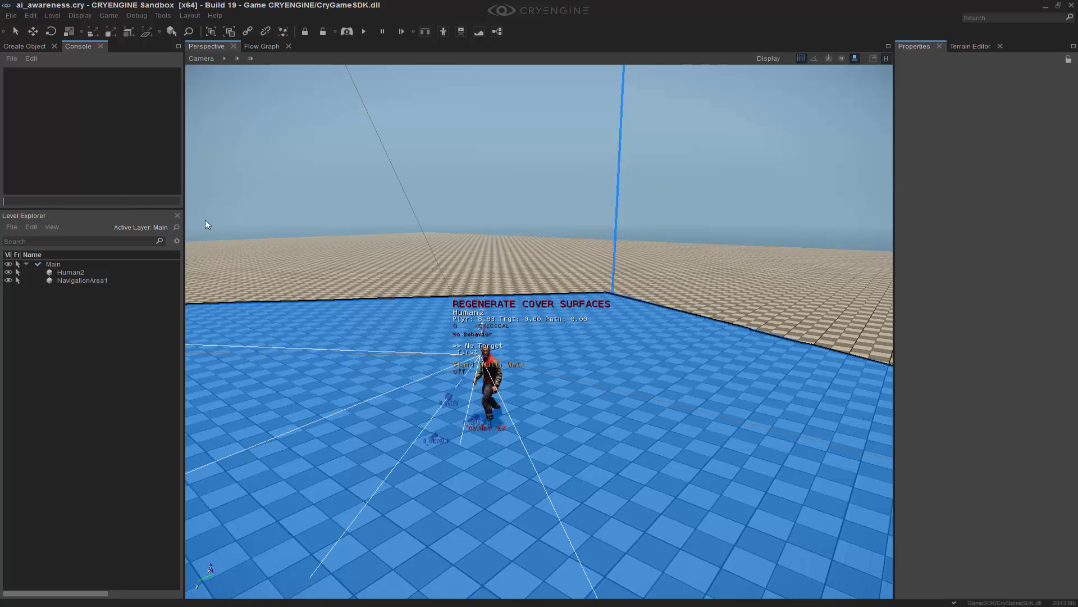
Step: Examine the Human character's field-of-view debug lines from several angles, including while the AI/physics simulation runs, and stop the simulation
{"action": "right_click_drag", "start_coordinate": [337, 253], "coordinate": [190, 281]}
{"action": "key", "text": "s"}
{"action": "key", "text": "s"}
{"action": "right_click_drag", "start_coordinate": [416, 331], "coordinate": [525, 298]}
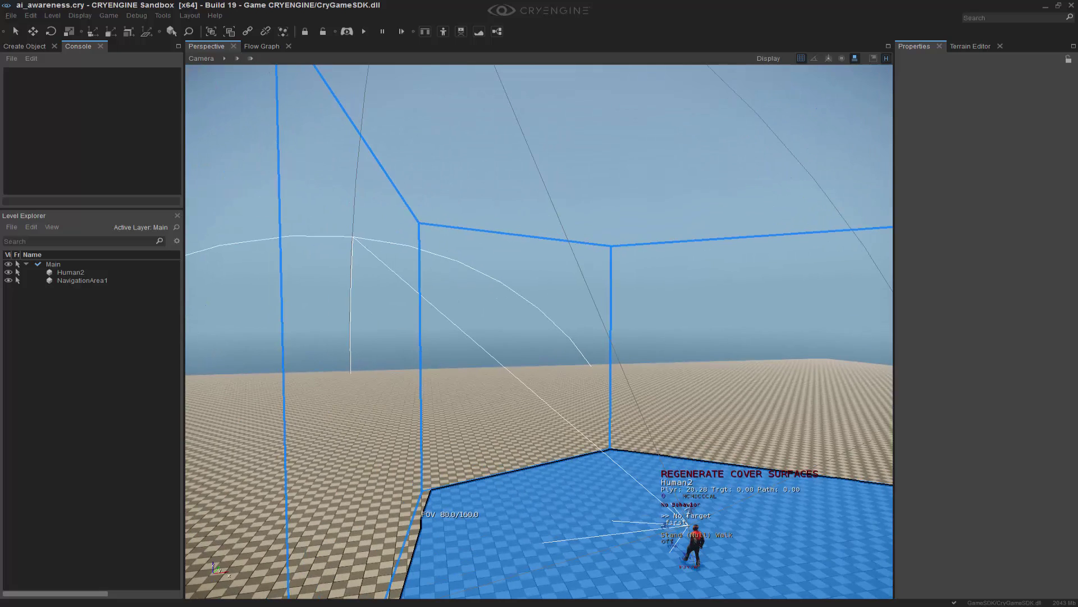
{"action": "right_click_drag", "start_coordinate": [396, 241], "coordinate": [395, 240]}
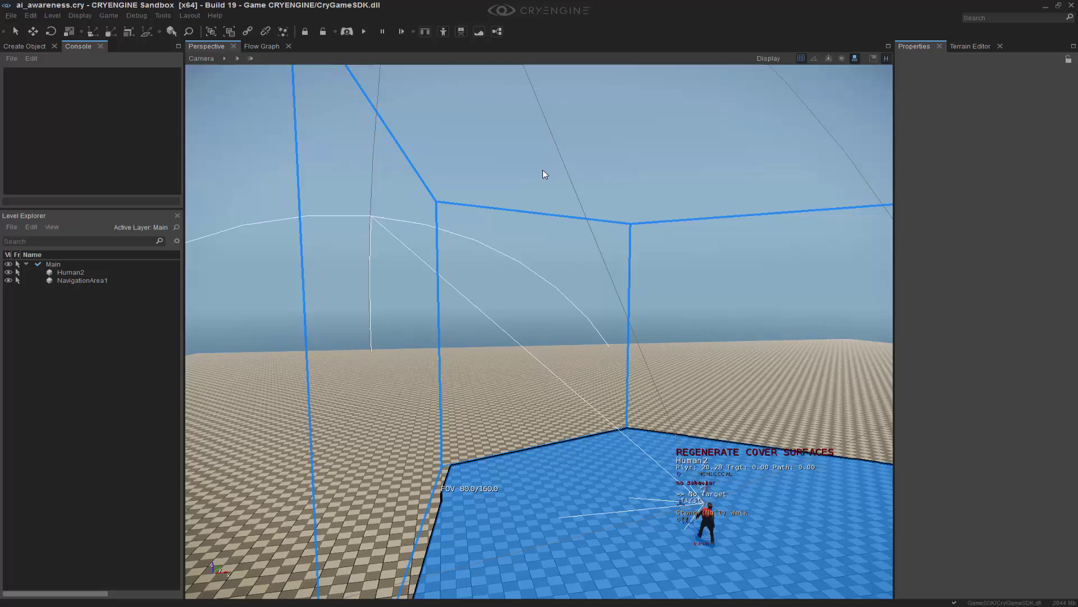
{"action": "right_click_drag", "start_coordinate": [543, 170], "coordinate": [615, 228]}
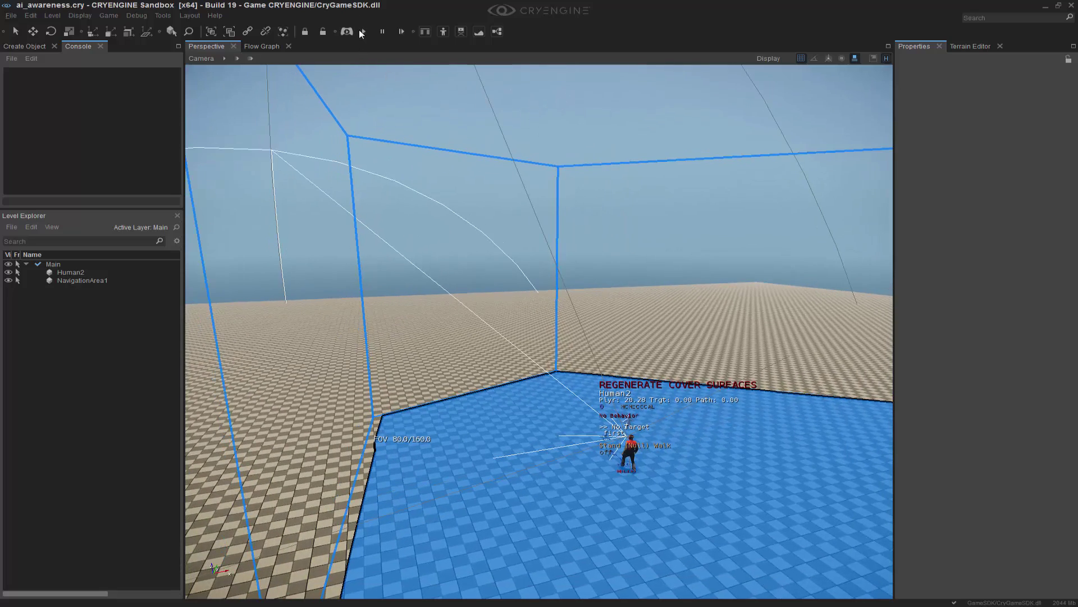
{"action": "left_click", "coordinate": [363, 31]}
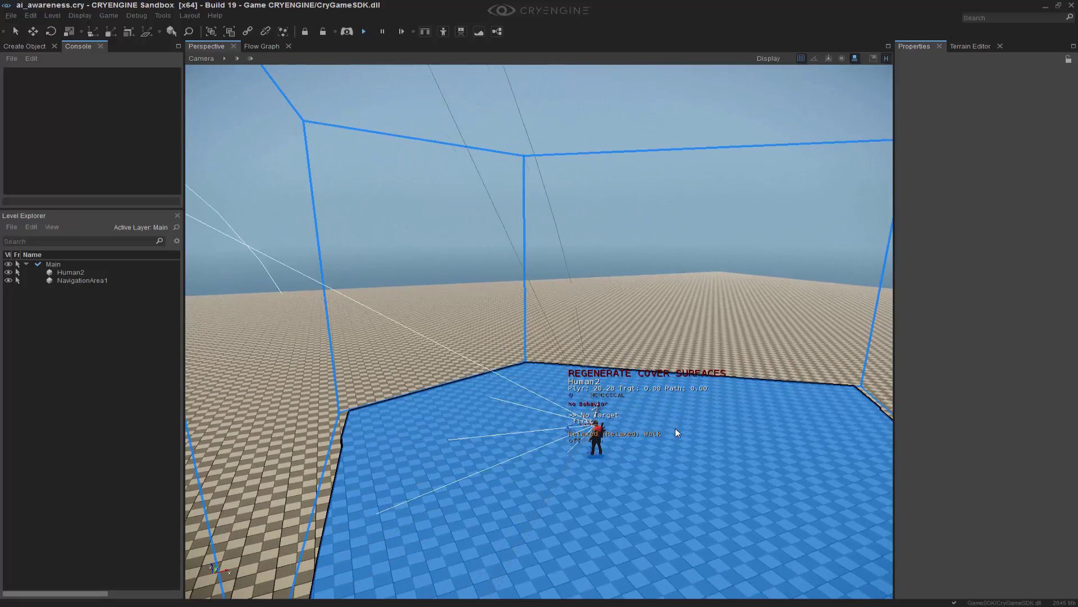
{"action": "right_click_drag", "start_coordinate": [675, 428], "coordinate": [631, 384]}
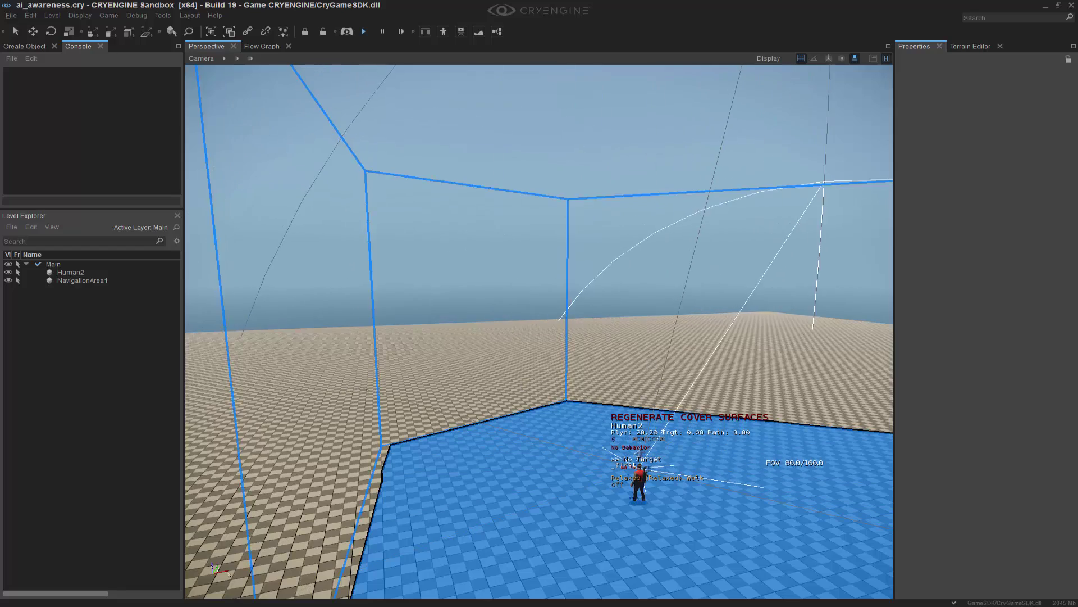
{"action": "right_click_drag", "start_coordinate": [497, 346], "coordinate": [628, 451]}
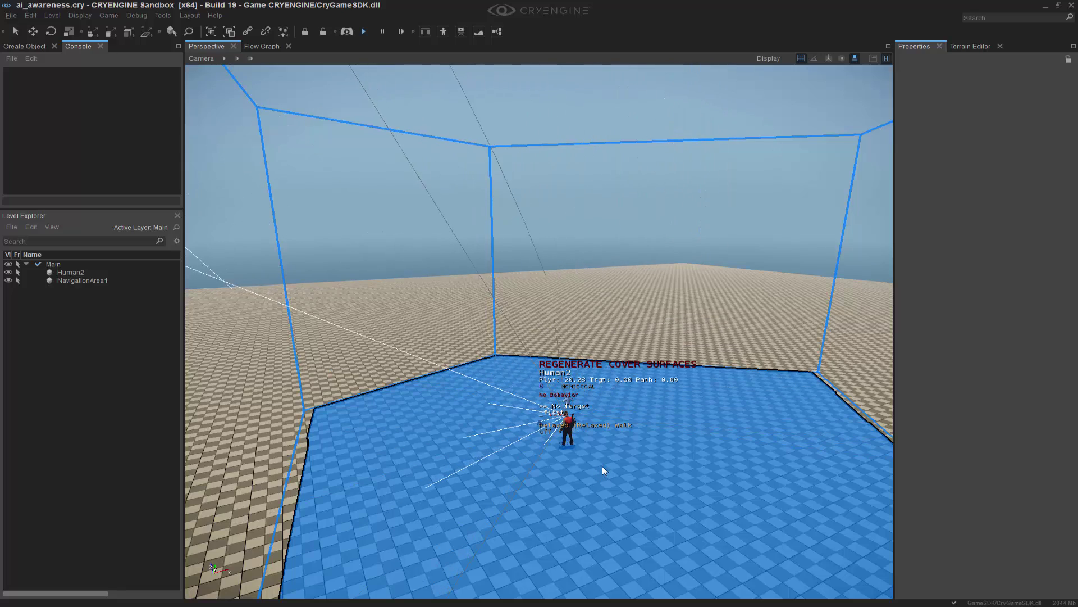
{"action": "right_click_drag", "start_coordinate": [603, 467], "coordinate": [603, 466]}
{"action": "key", "text": "w"}
{"action": "key", "text": "s"}
{"action": "middle_click_drag", "start_coordinate": [603, 466], "coordinate": [774, 408]}
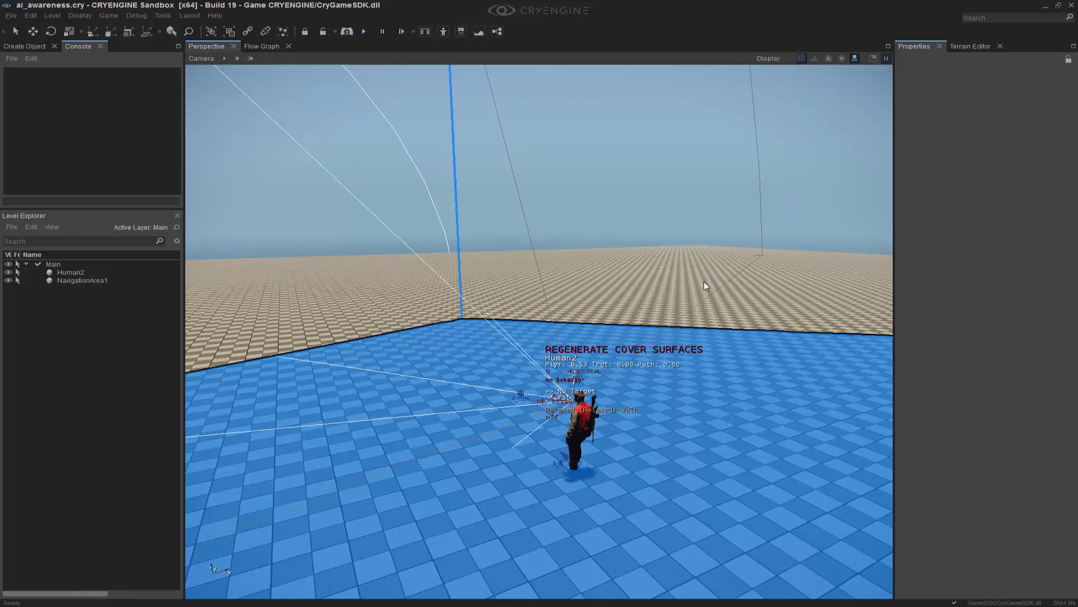
{"action": "left_click", "coordinate": [364, 32]}
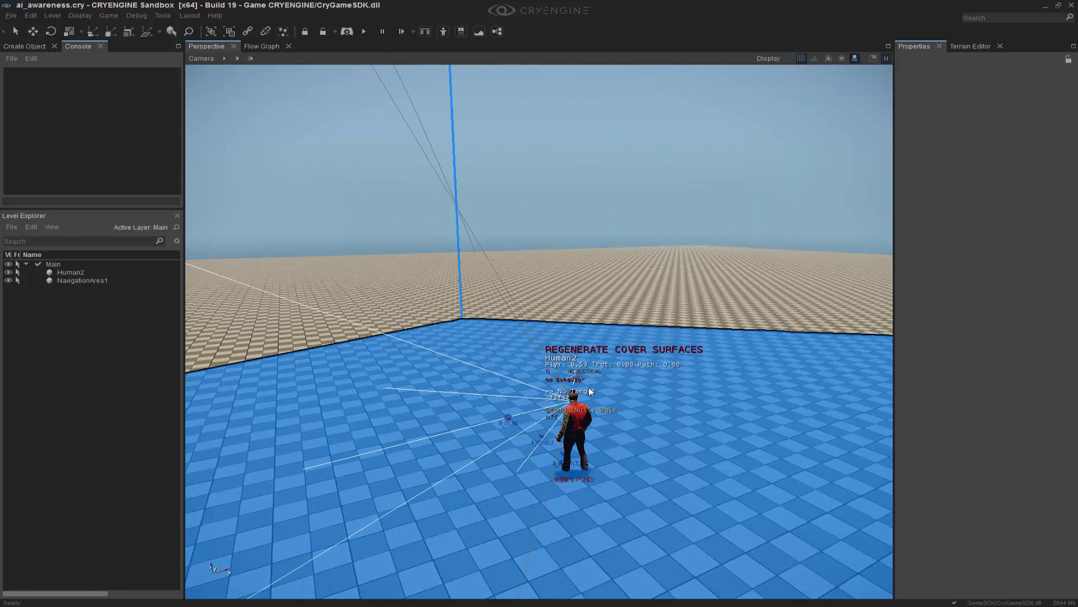
Step: Select the Human character and set its Perception FOVPrimary to 40
{"action": "left_click", "coordinate": [577, 375]}
{"action": "right_click_drag", "start_coordinate": [577, 375], "coordinate": [577, 375]}
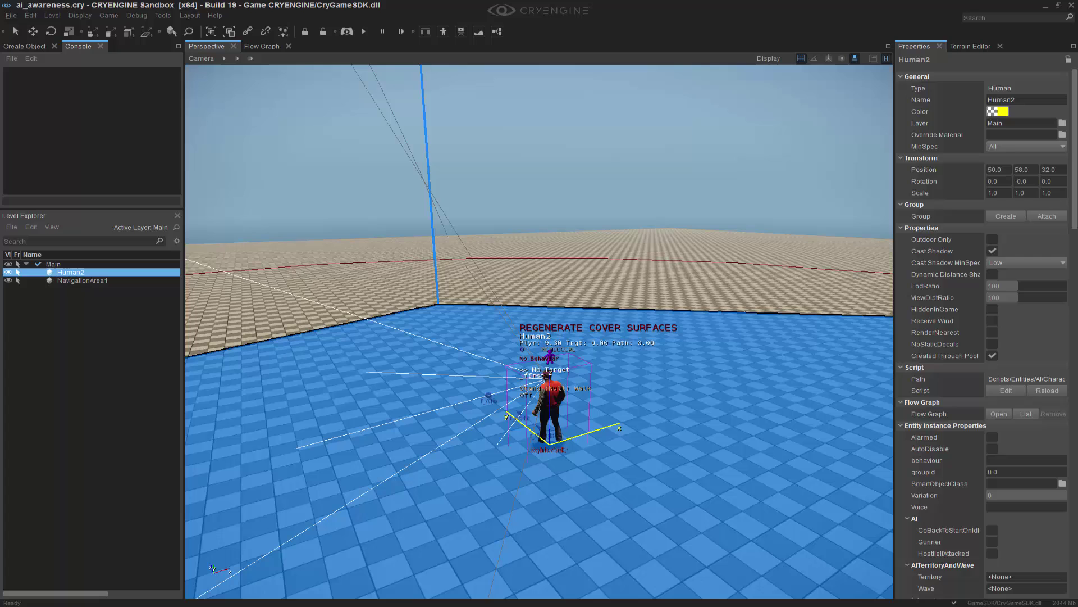
{"action": "scroll", "coordinate": [1075, 281], "scroll_direction": "down", "scroll_amount": 10}
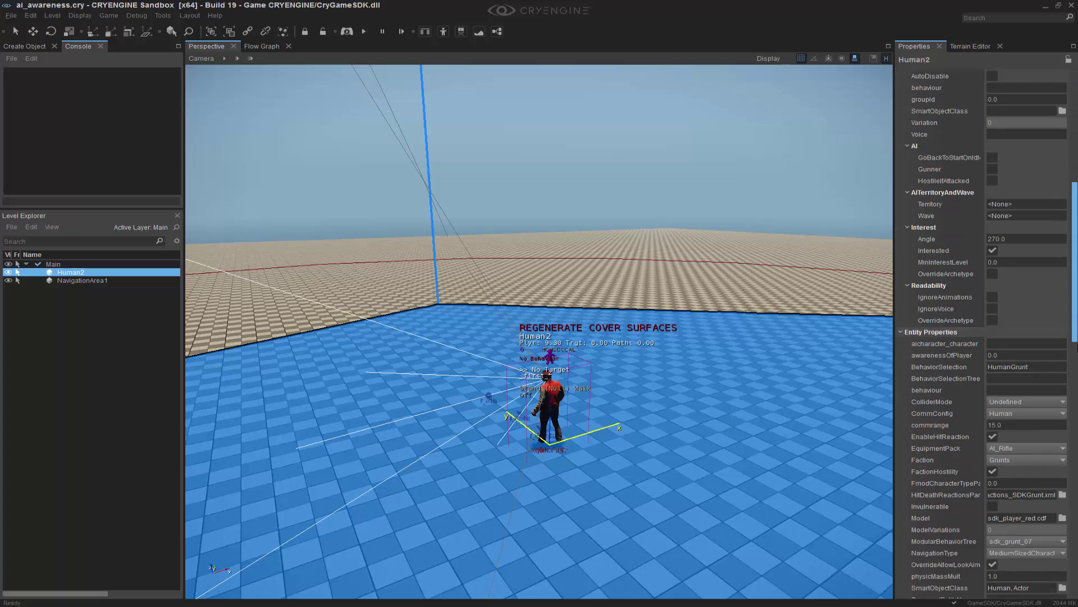
{"action": "scroll", "coordinate": [983, 332], "scroll_direction": "down", "scroll_amount": 10}
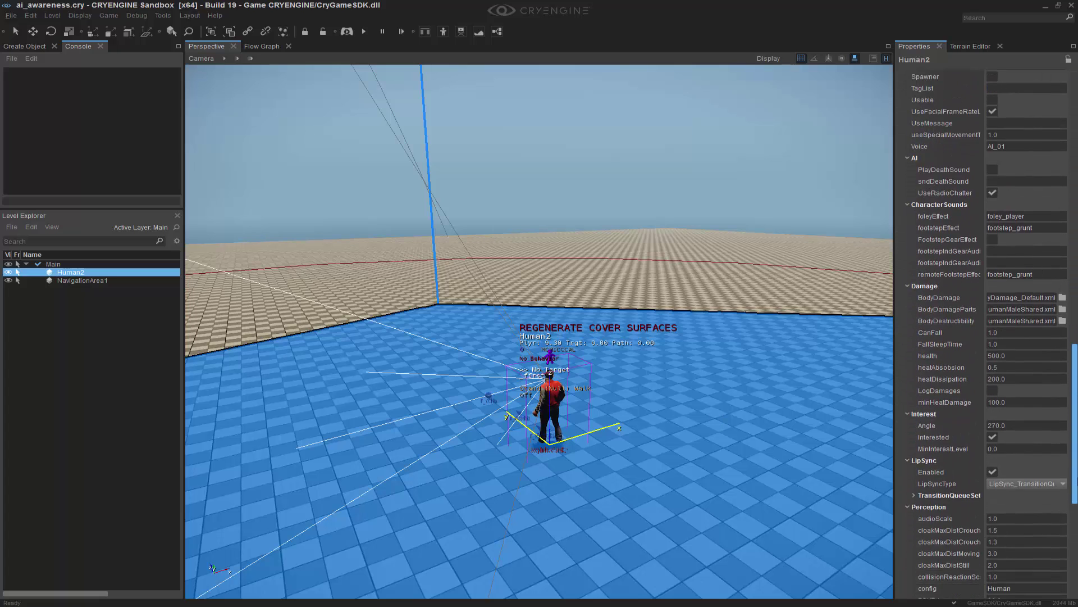
{"action": "scroll", "coordinate": [983, 331], "scroll_direction": "down", "scroll_amount": 8}
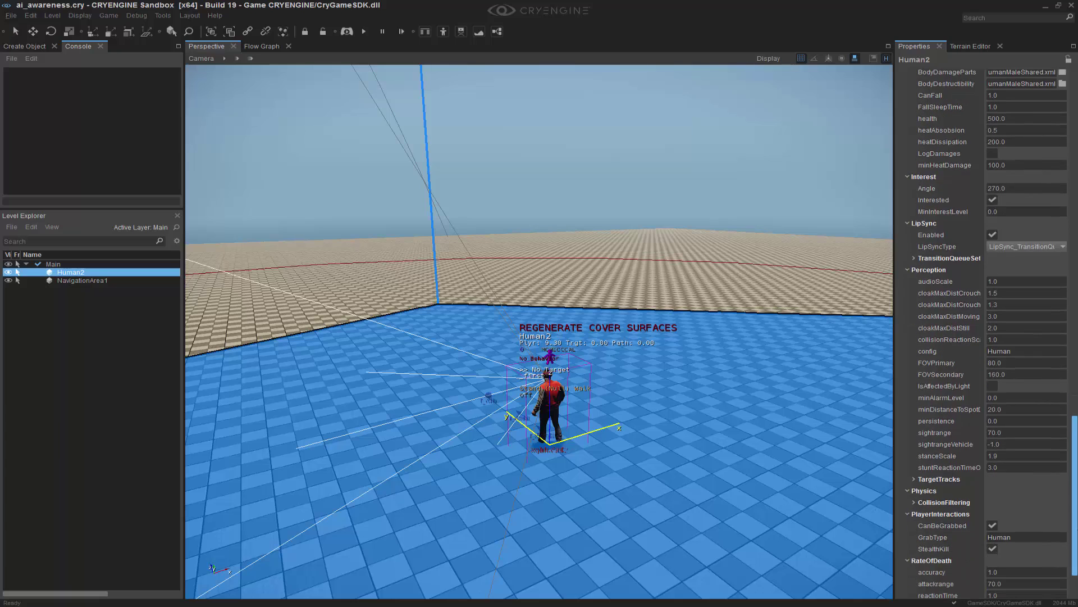
{"action": "left_click", "coordinate": [1011, 364]}
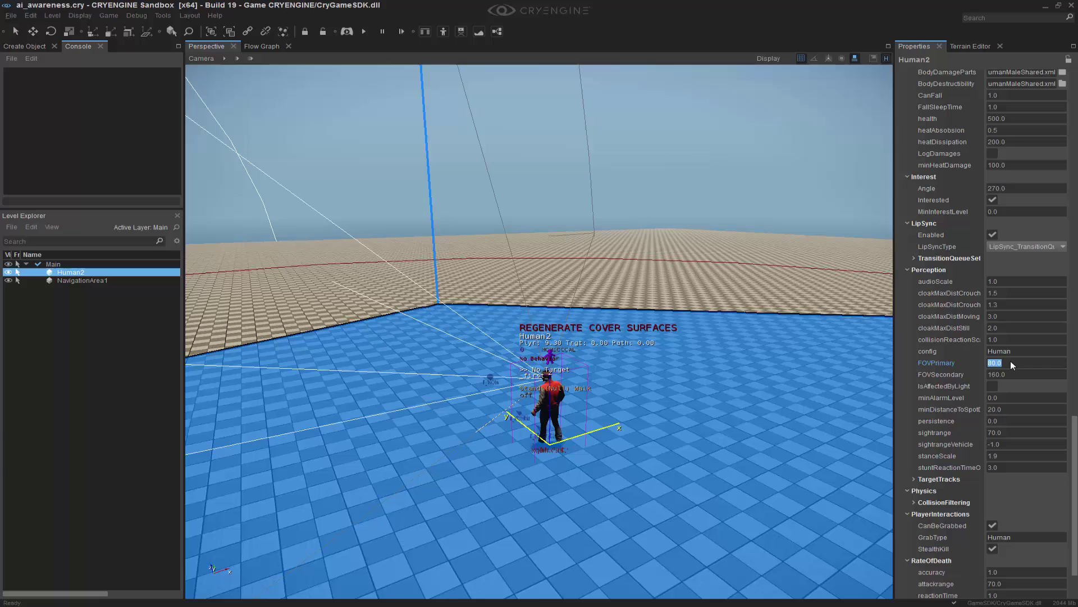
{"action": "key", "text": "Return"}
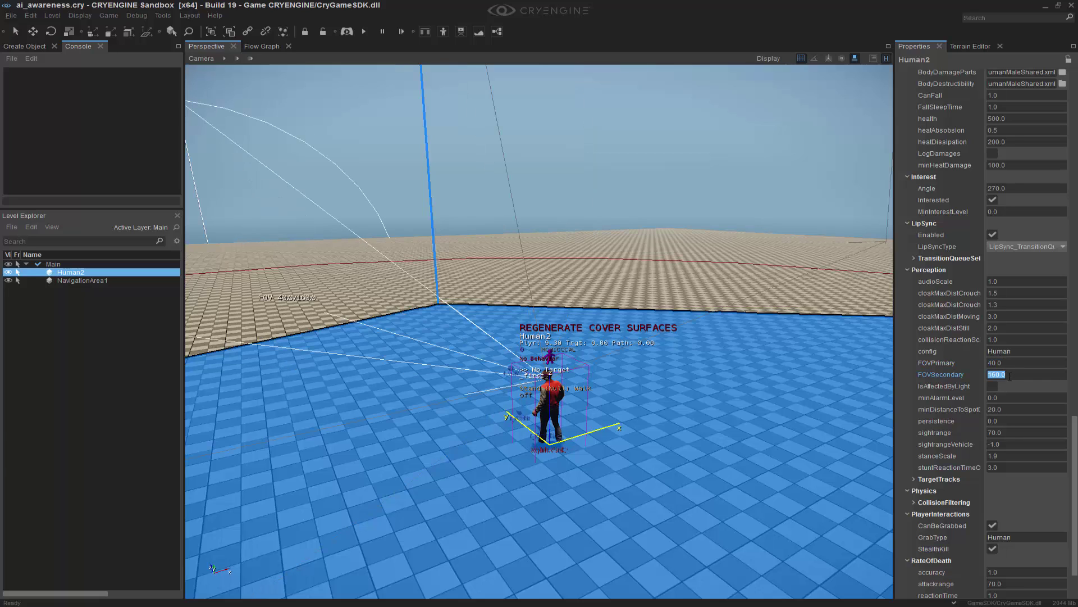
Step: Set the Human character's Perception FOVSecondary to 80 and deselect the character
{"action": "left_click", "coordinate": [1010, 376]}
{"action": "type", "text": "80"}
{"action": "key", "text": "Return"}
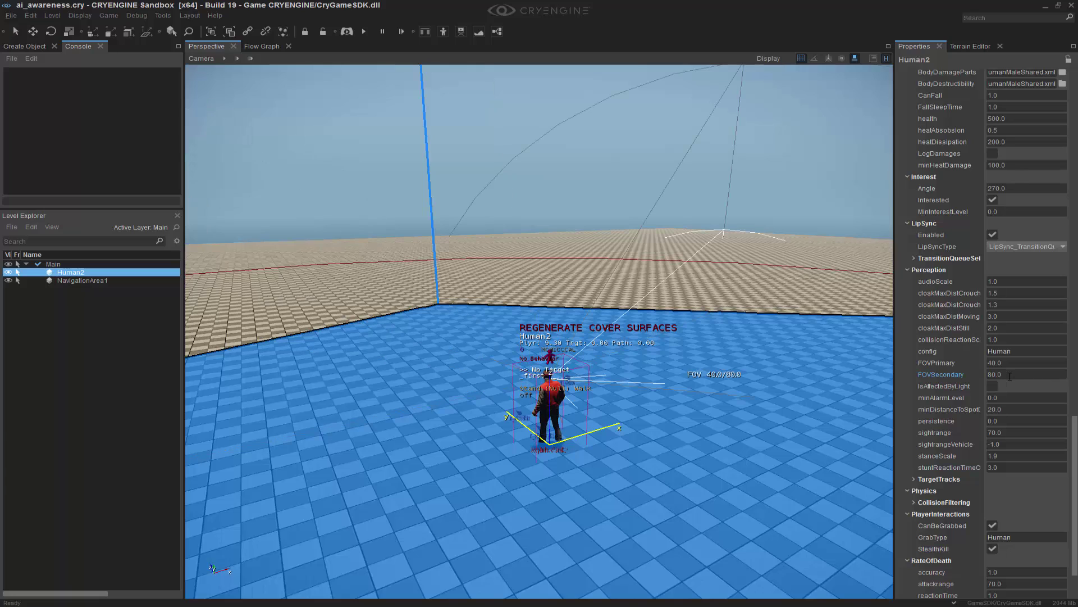
{"action": "right_click_drag", "start_coordinate": [545, 301], "coordinate": [751, 344]}
{"action": "right_click_drag", "start_coordinate": [679, 272], "coordinate": [552, 370]}
{"action": "left_click", "coordinate": [625, 406]}
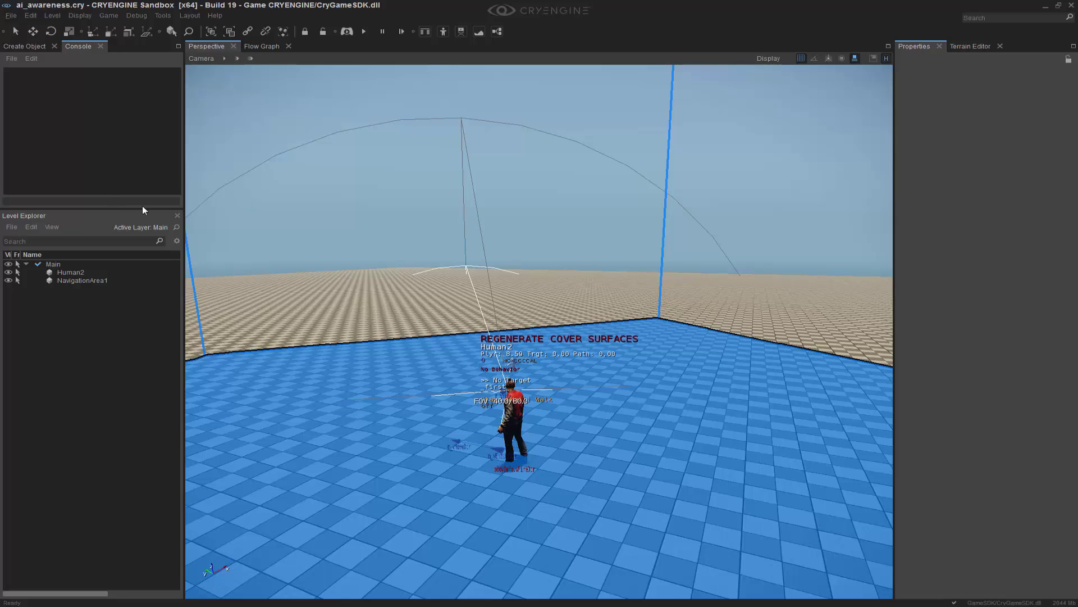
Step: Enable drawing of the AI agents' field of view with the console command ai_DrawAgentFOV 1
{"action": "type", "text": "ai_dr"}
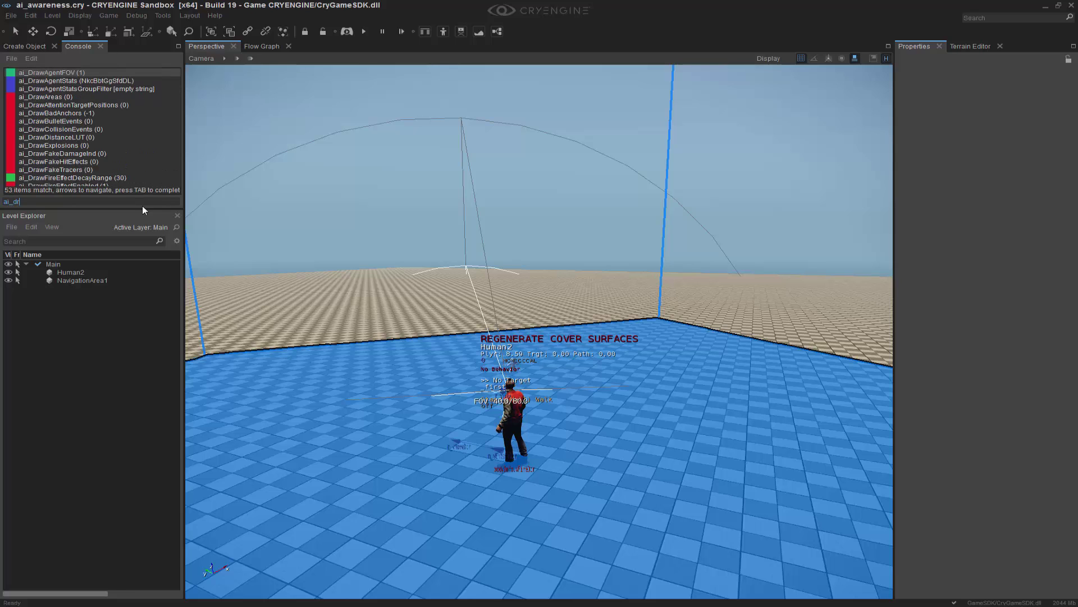
{"action": "key", "text": "Tab"}
{"action": "type", "text": "1"}
{"action": "key", "text": "Return"}
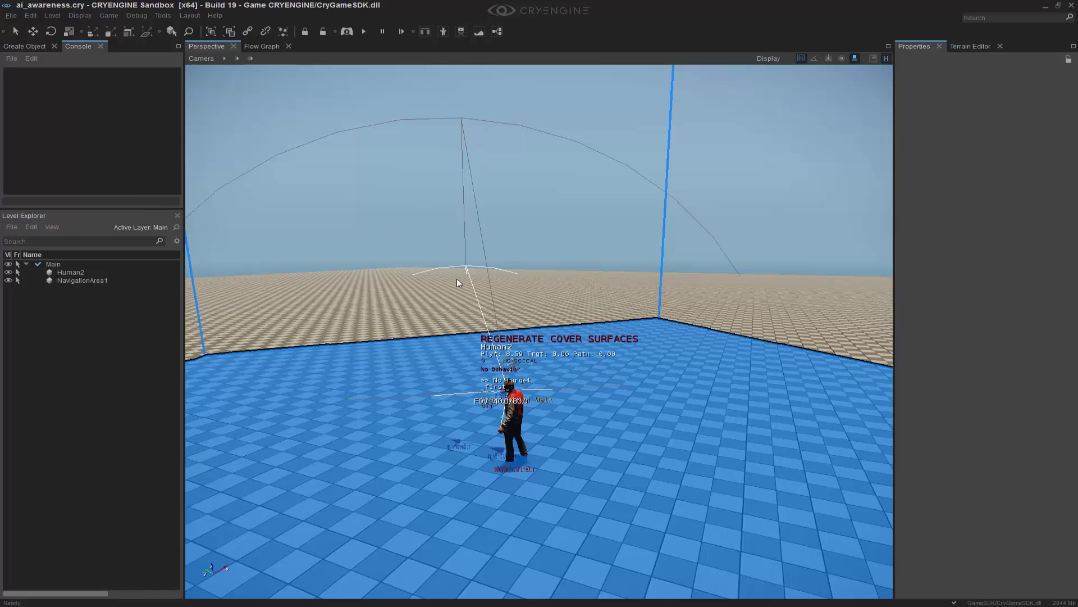
Step: Select the Human character, test how it reacts to the player in game mode, and return to editing
{"action": "scroll", "coordinate": [675, 407], "scroll_direction": "down", "scroll_amount": 1}
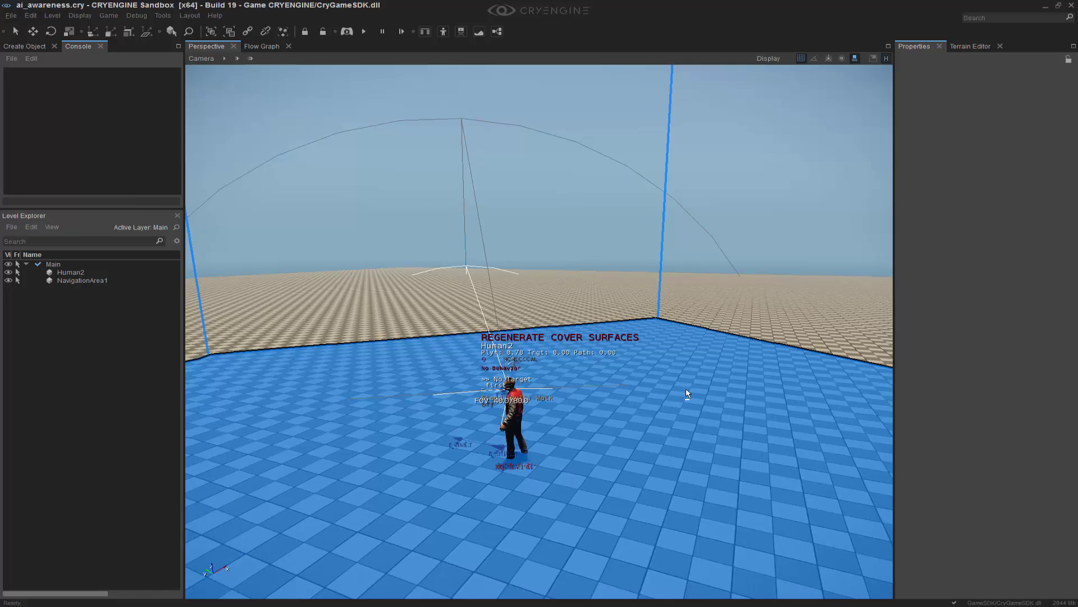
{"action": "left_click", "coordinate": [514, 361]}
{"action": "right_click_drag", "start_coordinate": [626, 414], "coordinate": [712, 421]}
{"action": "key", "text": "a"}
{"action": "key", "text": "w"}
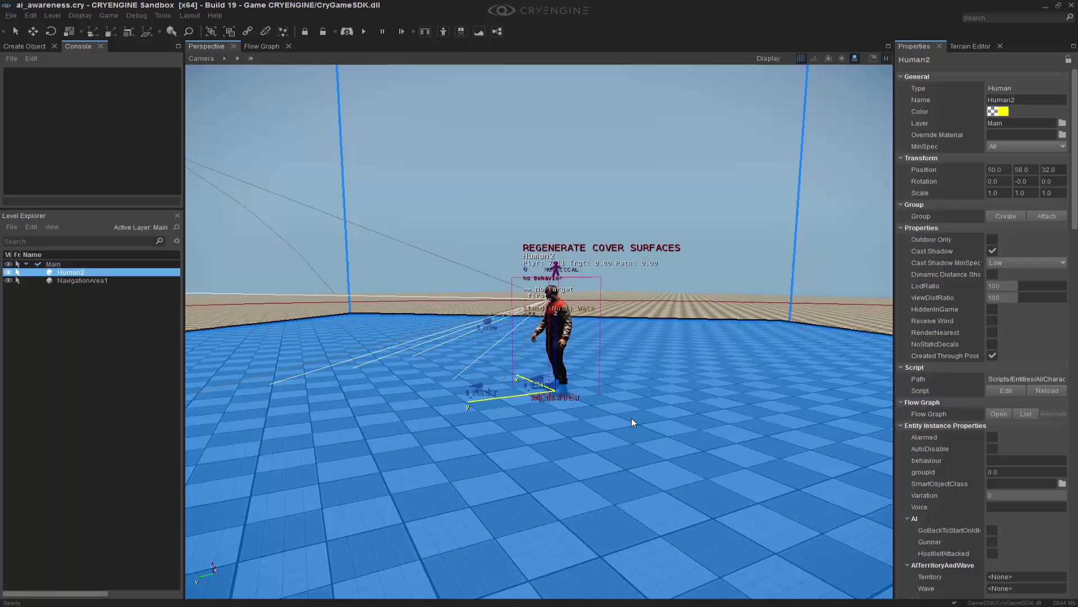
{"action": "key", "text": "ctrl+g"}
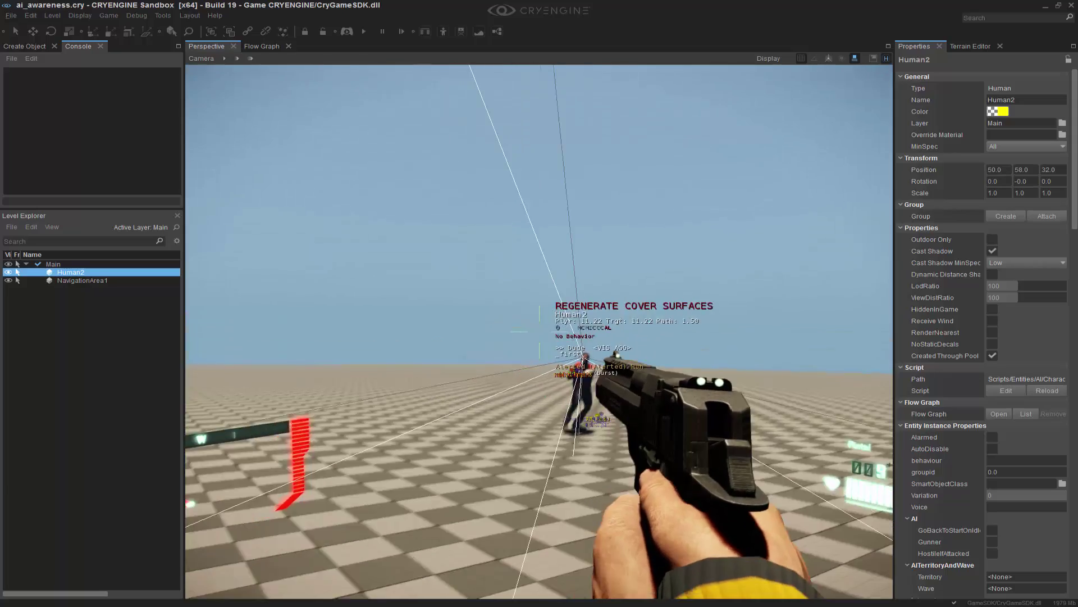
{"action": "key", "text": "Escape"}
Step: Examine the Human character's Perception FOV properties together with its field-of-view lines in the level
{"action": "right_click_drag", "start_coordinate": [709, 417], "coordinate": [1040, 317]}
{"action": "key", "text": "a"}
{"action": "key", "text": "s"}
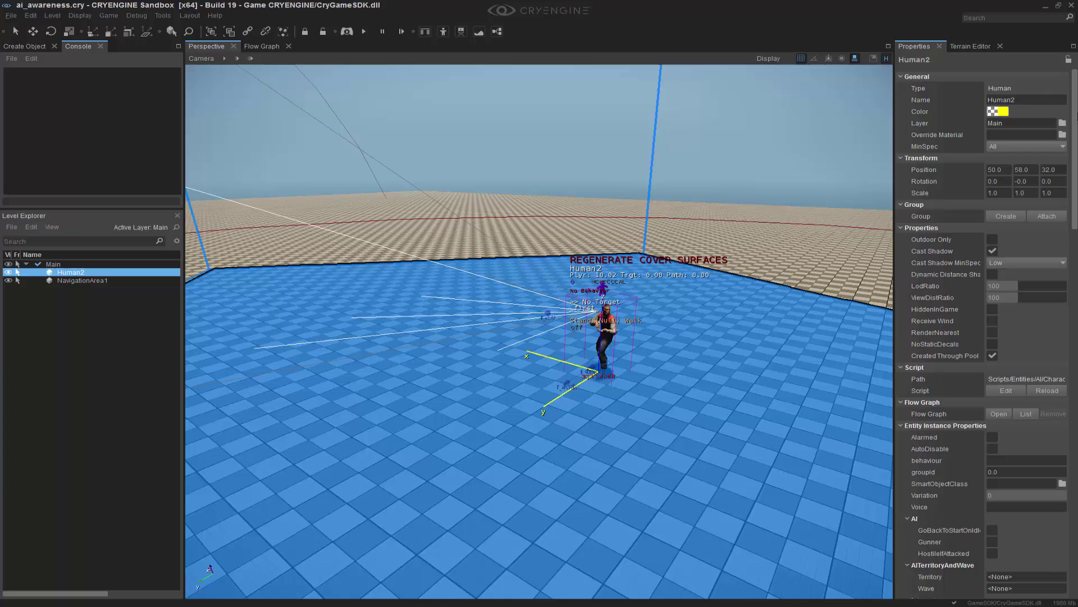
{"action": "left_click_drag", "start_coordinate": [1076, 132], "coordinate": [1076, 386]}
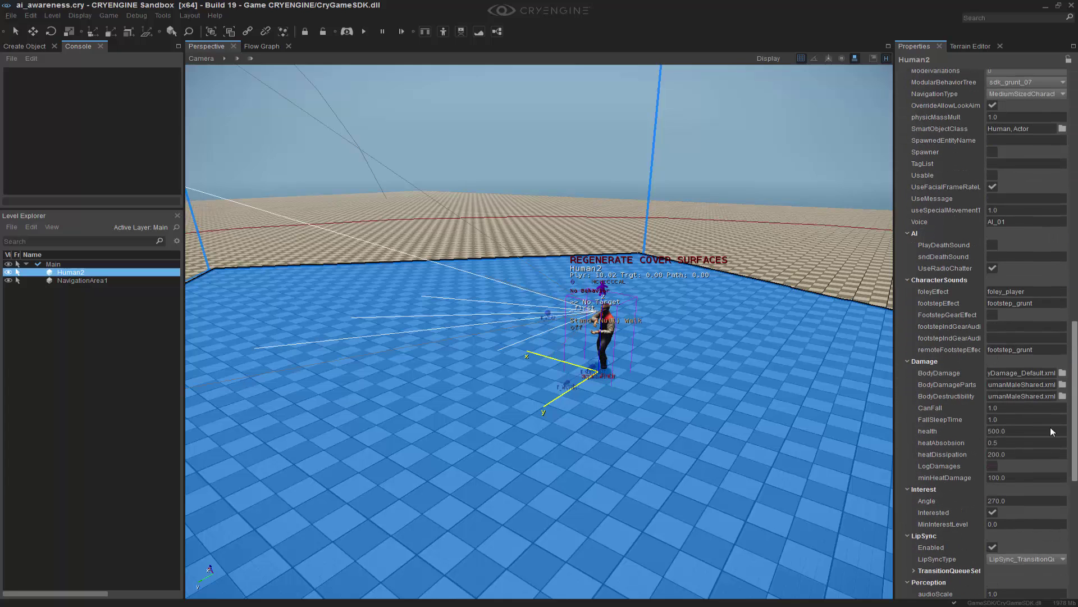
{"action": "scroll", "coordinate": [1005, 393], "scroll_direction": "down", "scroll_amount": 10}
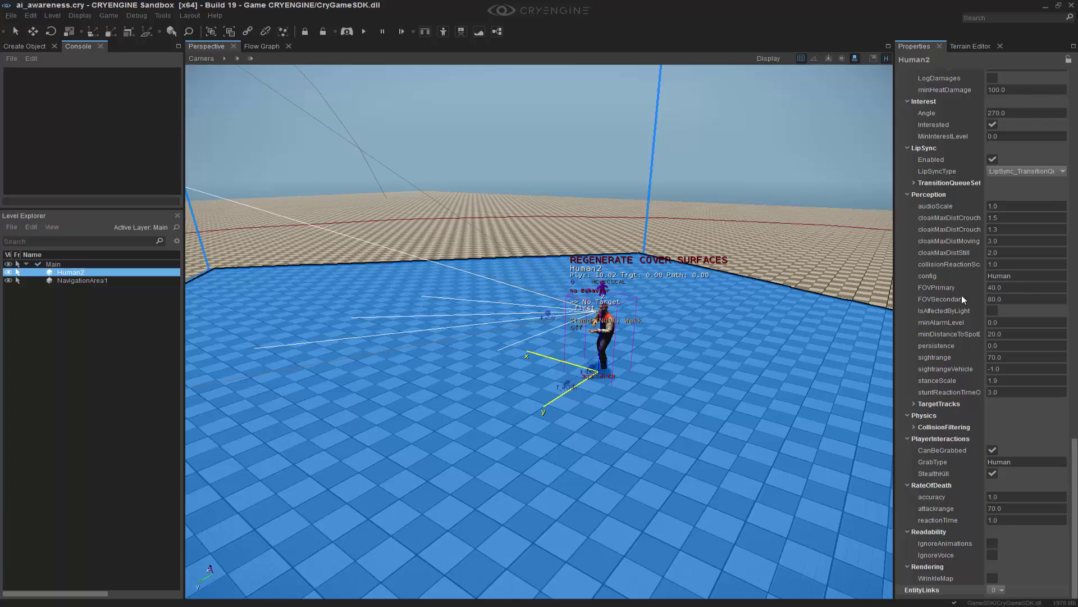
{"action": "right_click_drag", "start_coordinate": [725, 344], "coordinate": [787, 321]}
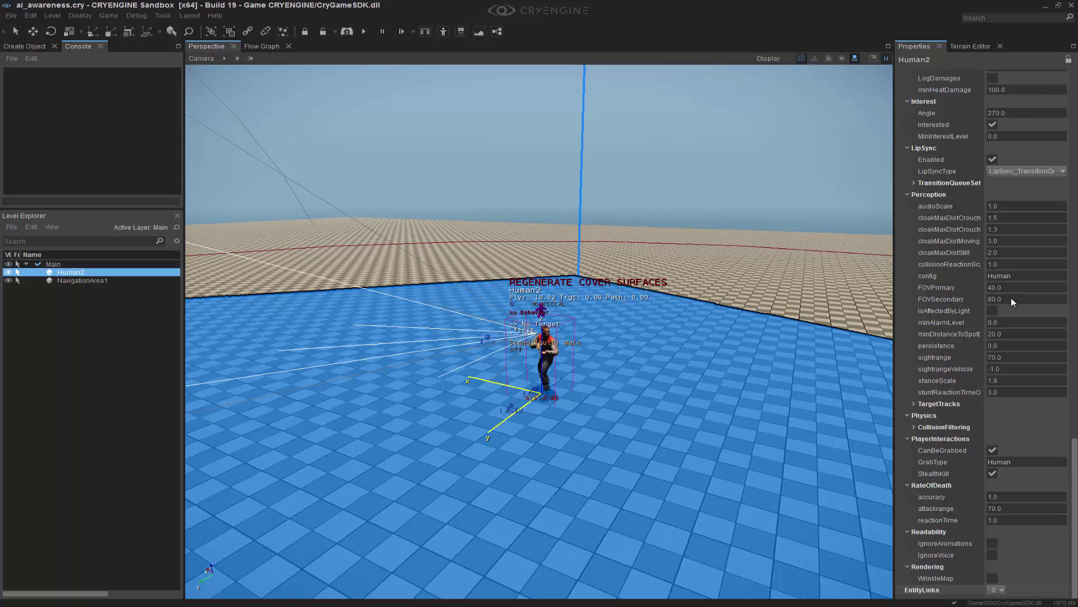
{"action": "right_click_drag", "start_coordinate": [567, 309], "coordinate": [553, 309]}
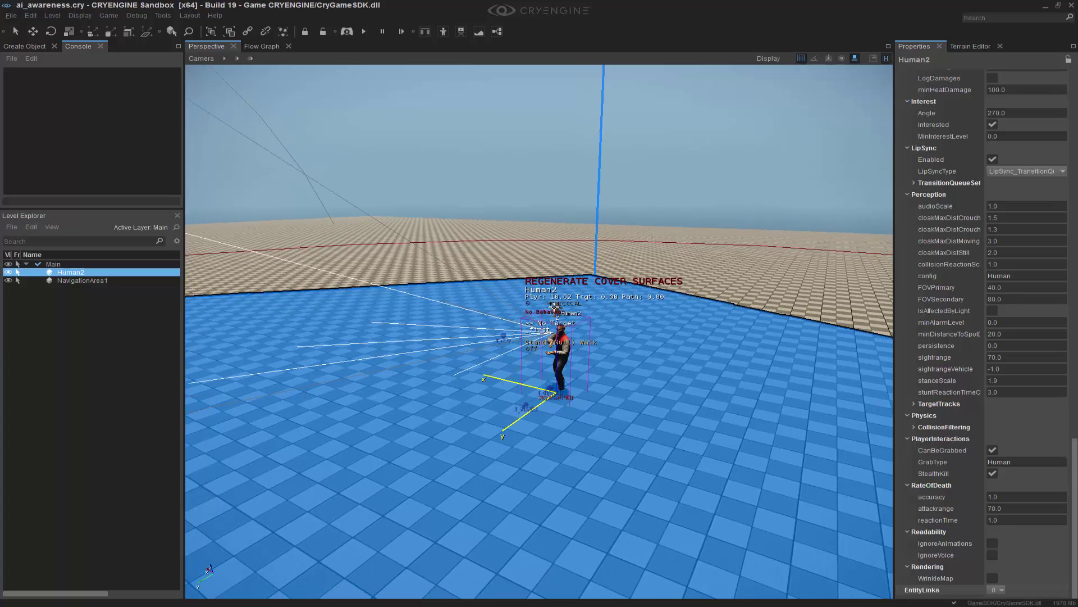
Step: Create a flow graph for the Human character in a group named aware_FG and keep the character selected
{"action": "right_click", "coordinate": [555, 309]}
{"action": "left_click", "coordinate": [568, 315]}
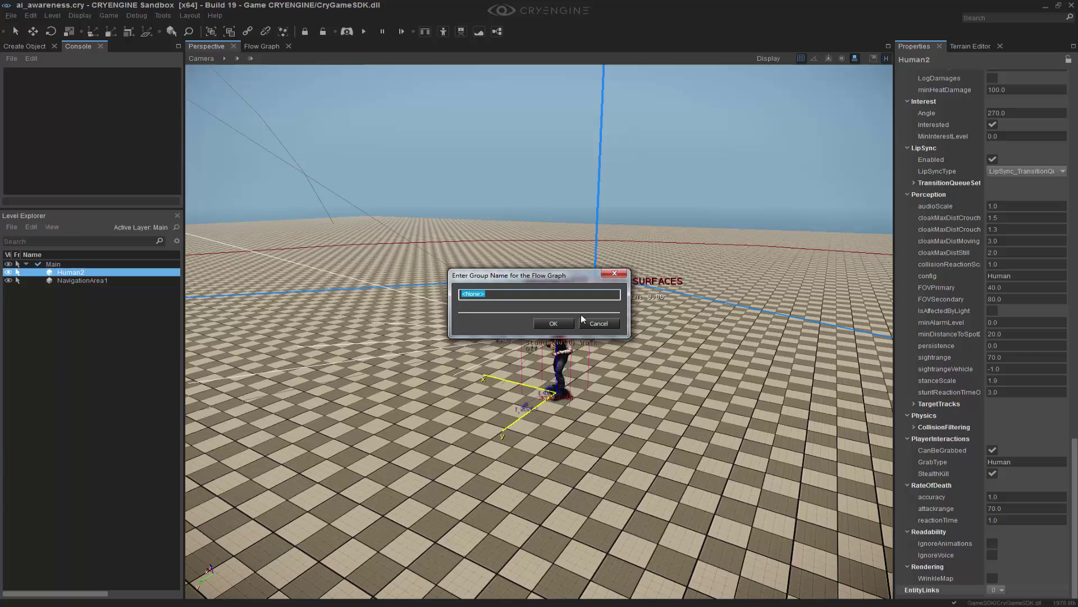
{"action": "type", "text": "aware_FG"}
{"action": "left_click", "coordinate": [565, 329]}
{"action": "left_click", "coordinate": [692, 402]}
{"action": "right_click_drag", "start_coordinate": [693, 403], "coordinate": [692, 382]}
{"action": "left_click", "coordinate": [559, 323]}
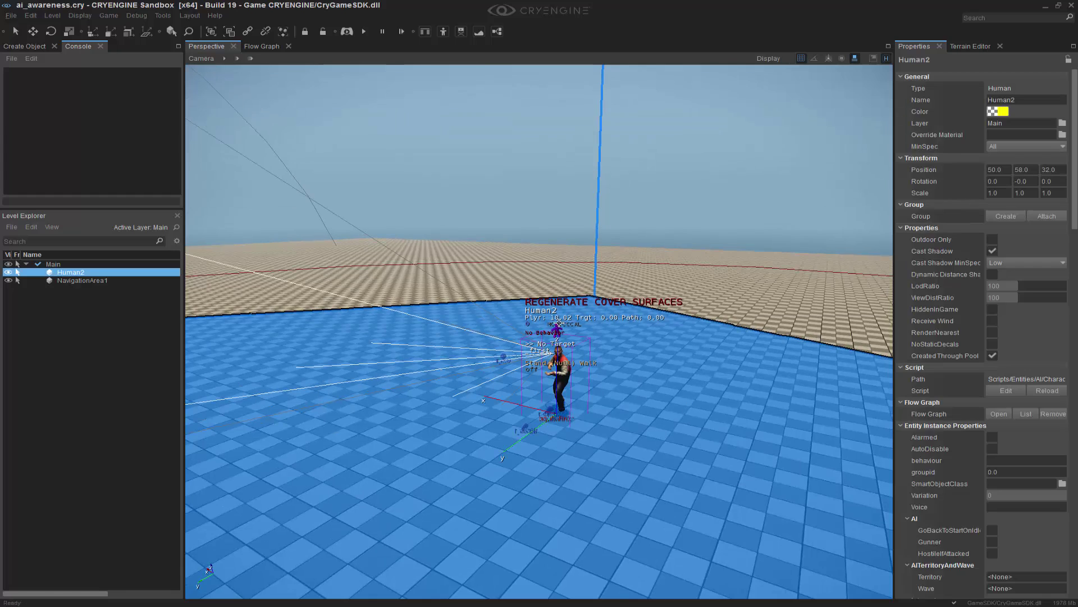
Step: Add an Entity:PropertySet node to the Human character's flow graph
{"action": "left_click", "coordinate": [265, 46]}
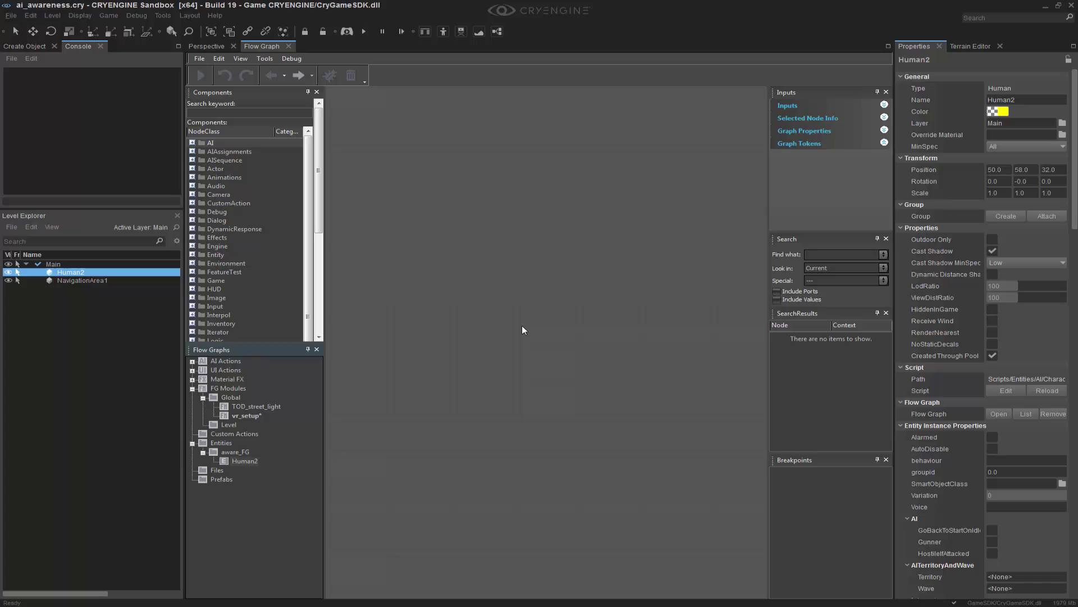
{"action": "double_click", "coordinate": [199, 255]}
{"action": "scroll", "coordinate": [231, 252], "scroll_direction": "down", "scroll_amount": 6}
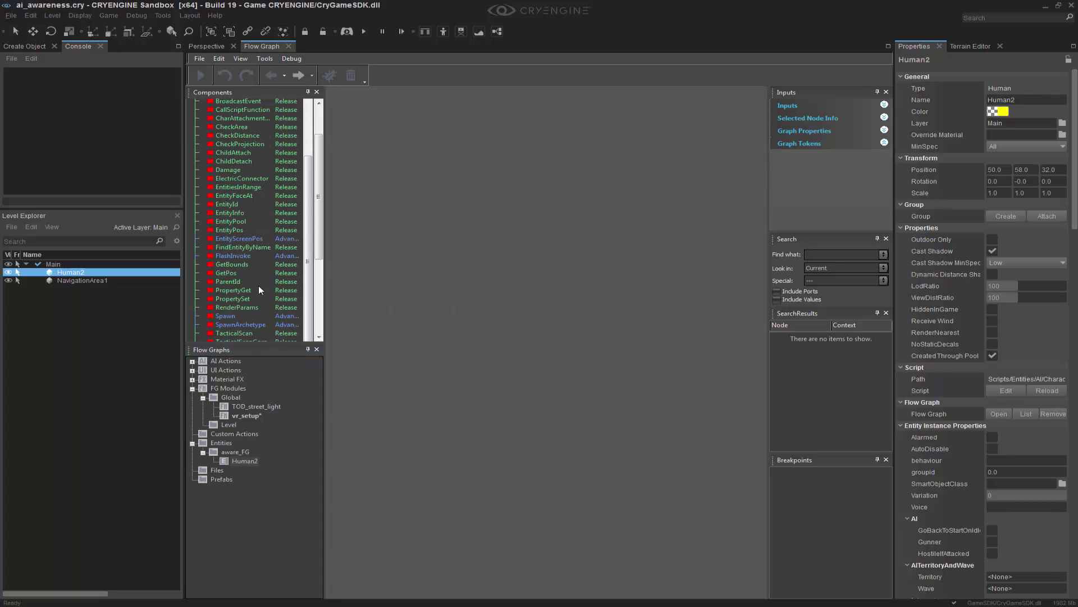
{"action": "scroll", "coordinate": [259, 290], "scroll_direction": "down", "scroll_amount": 3}
{"action": "left_click_drag", "start_coordinate": [246, 225], "coordinate": [548, 255]}
Step: Assign the graph entity to the Entity:PropertySet node and move the node aside to make room
{"action": "right_click", "coordinate": [624, 285]}
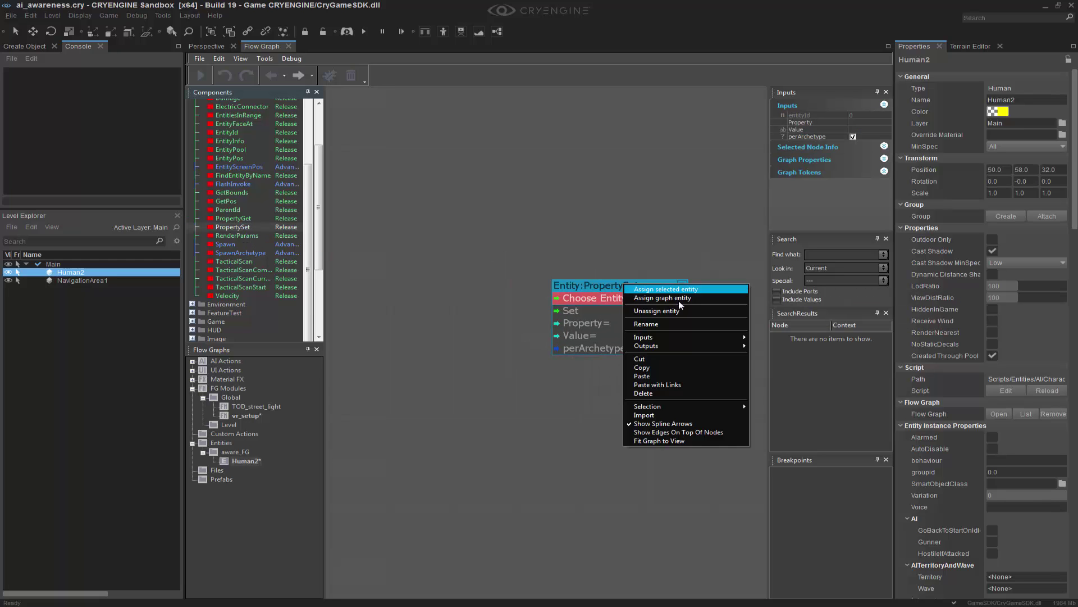
{"action": "left_click", "coordinate": [678, 299]}
{"action": "left_click_drag", "start_coordinate": [611, 294], "coordinate": [677, 277]}
Step: Add a Debug:InputKey node before the PropertySet node and connect its Pressed output to the Set input
{"action": "left_click", "coordinate": [474, 290]}
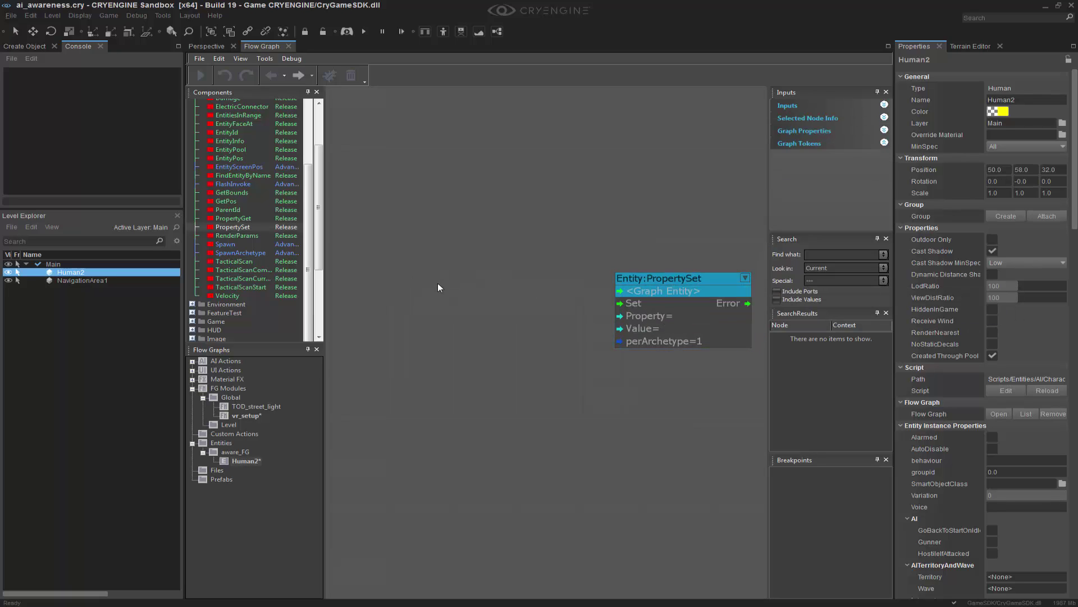
{"action": "type", "text": "qinputk"}
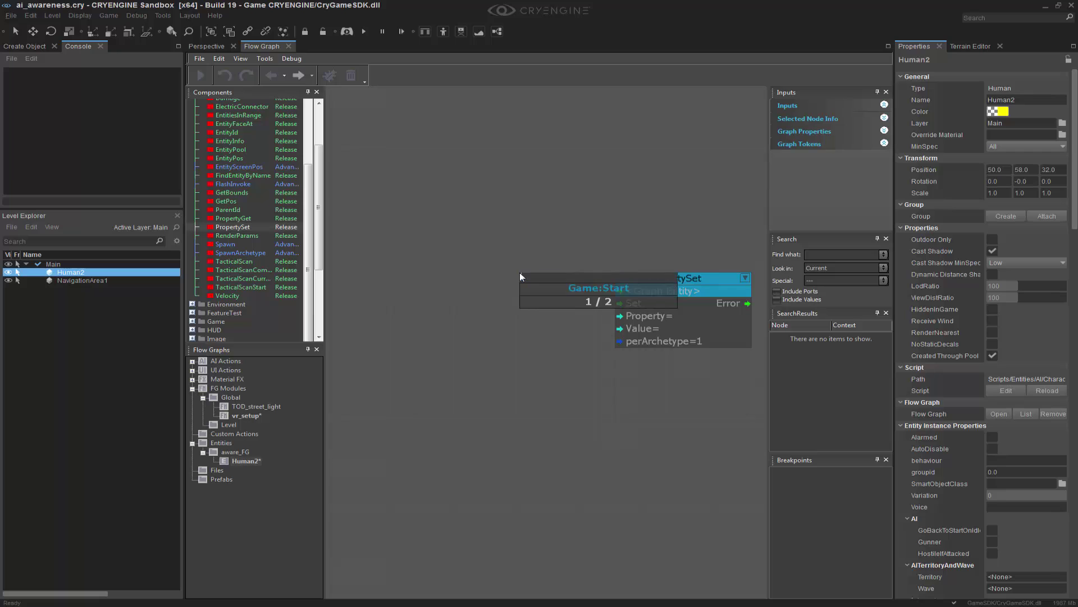
{"action": "key", "text": "Return"}
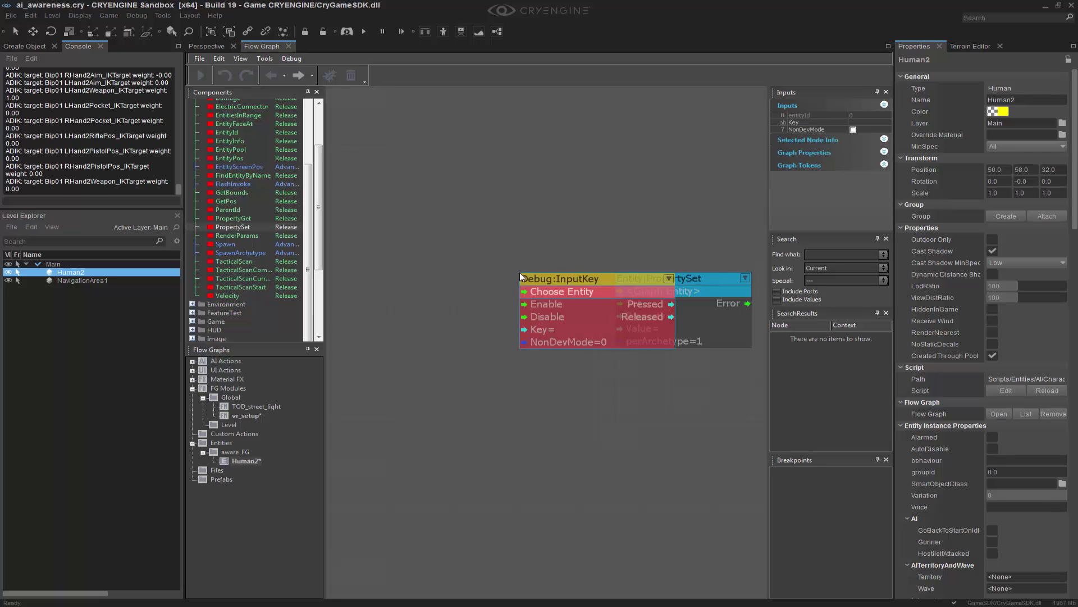
{"action": "left_click_drag", "start_coordinate": [577, 277], "coordinate": [487, 278]}
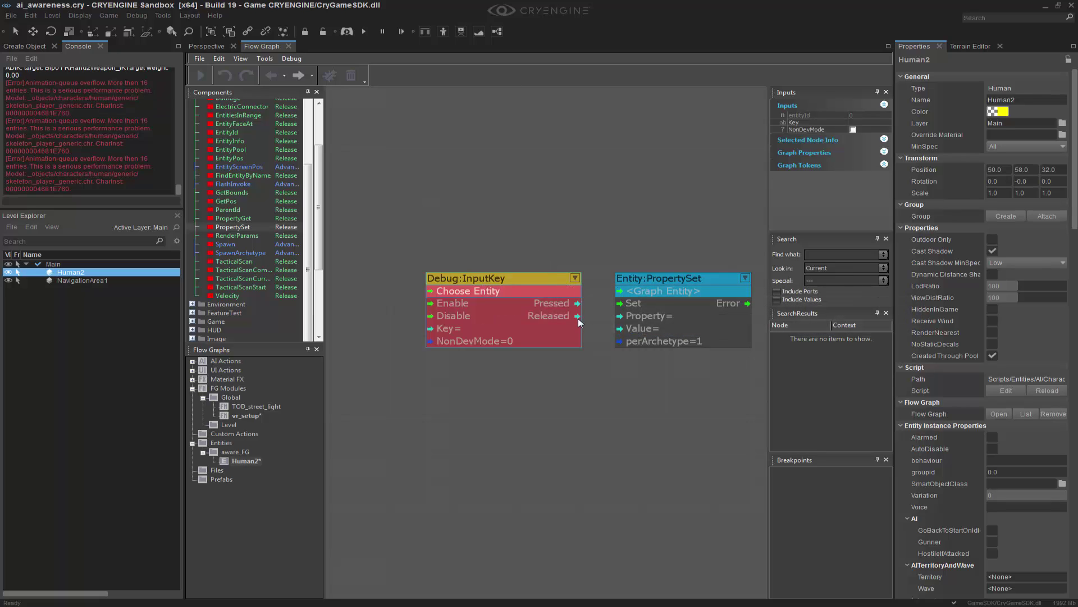
{"action": "left_click_drag", "start_coordinate": [578, 303], "coordinate": [620, 303]}
{"action": "left_click", "coordinate": [25, 46]}
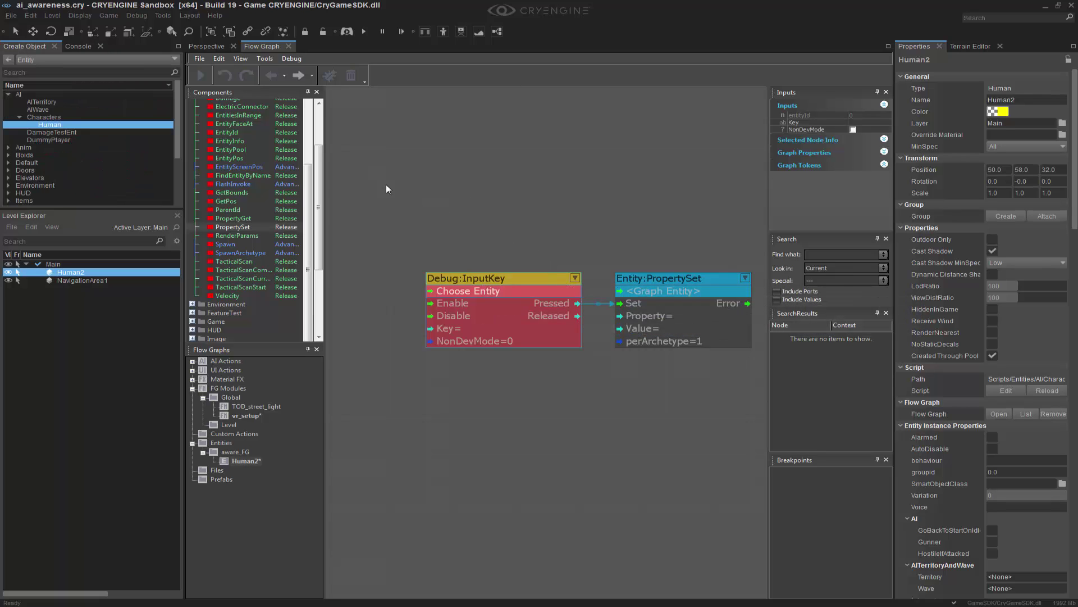
Step: Set the PropertySet node's Property to Properties:Perception:FOVSecondary
{"action": "left_click", "coordinate": [669, 279]}
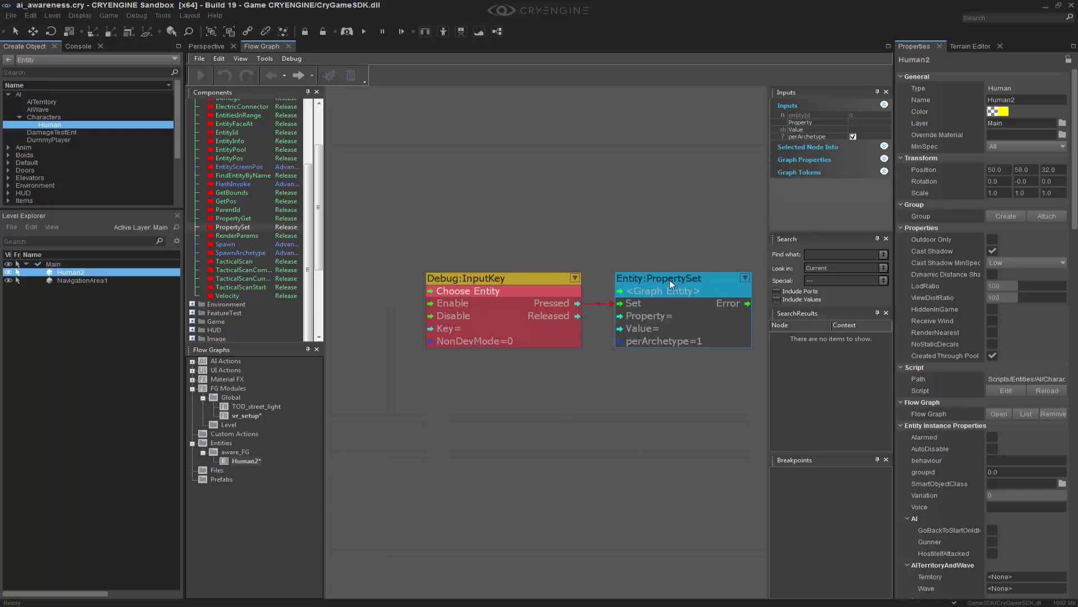
{"action": "left_click", "coordinate": [876, 124]}
{"action": "left_click", "coordinate": [887, 122]}
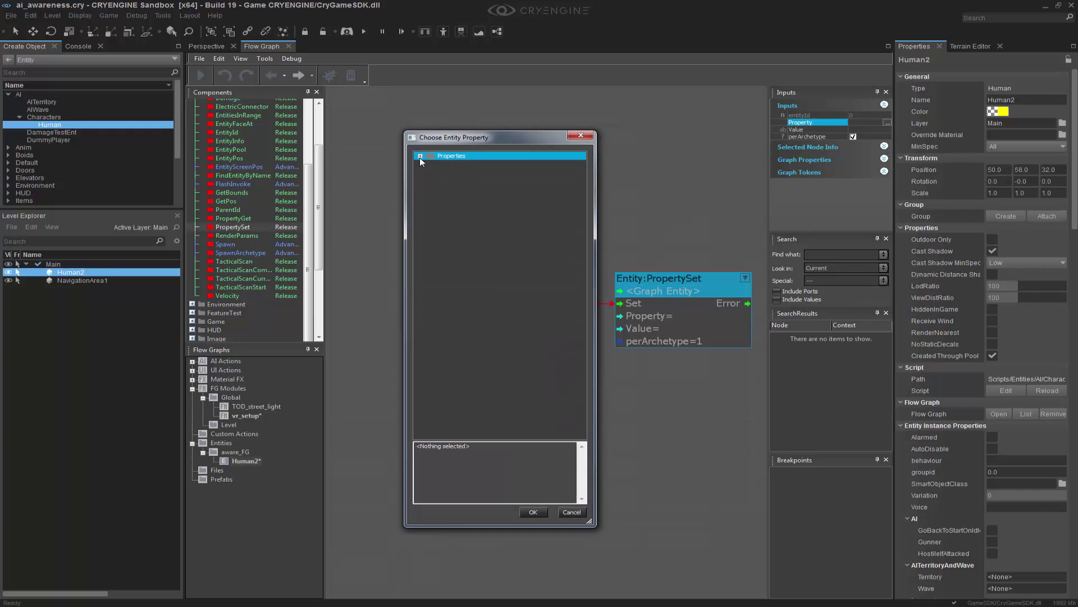
{"action": "left_click", "coordinate": [420, 156]}
{"action": "scroll", "coordinate": [456, 245], "scroll_direction": "down", "scroll_amount": 3}
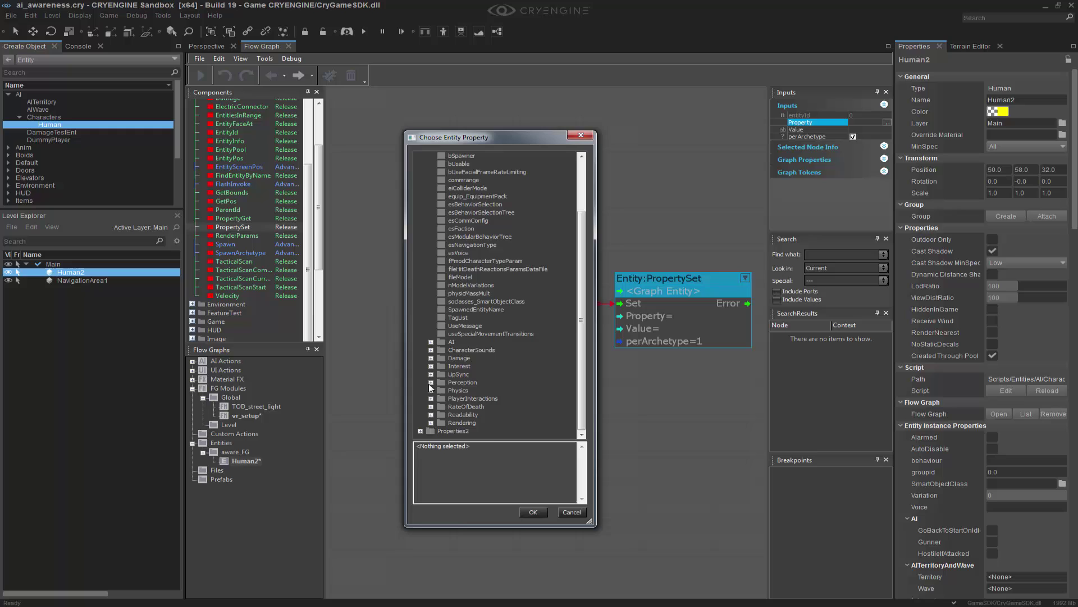
{"action": "left_click", "coordinate": [431, 383]}
{"action": "scroll", "coordinate": [472, 357], "scroll_direction": "down", "scroll_amount": 5}
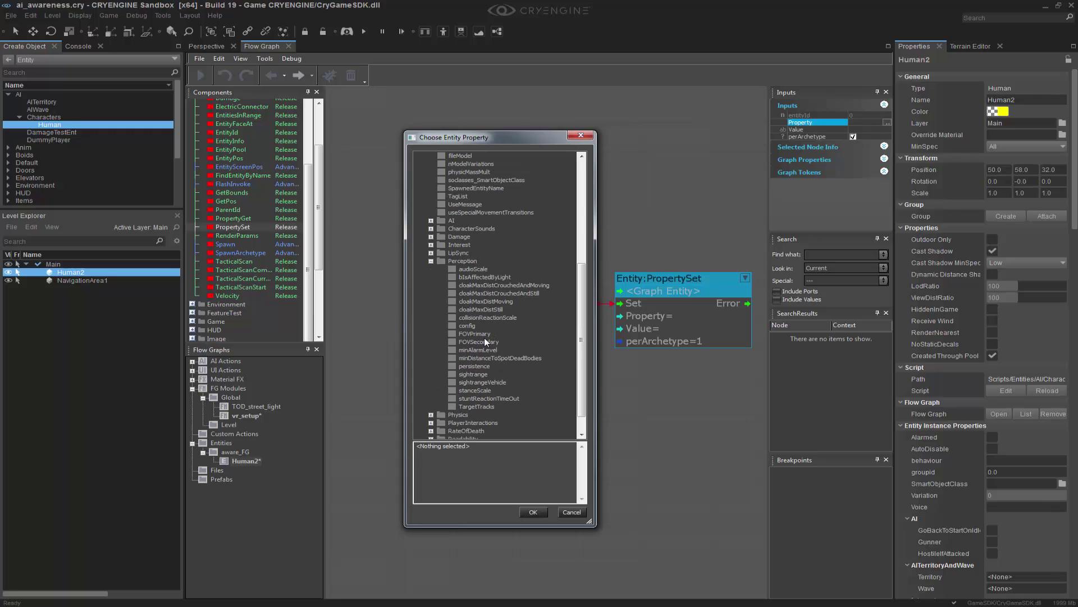
{"action": "left_click", "coordinate": [487, 342]}
{"action": "left_click", "coordinate": [533, 512]}
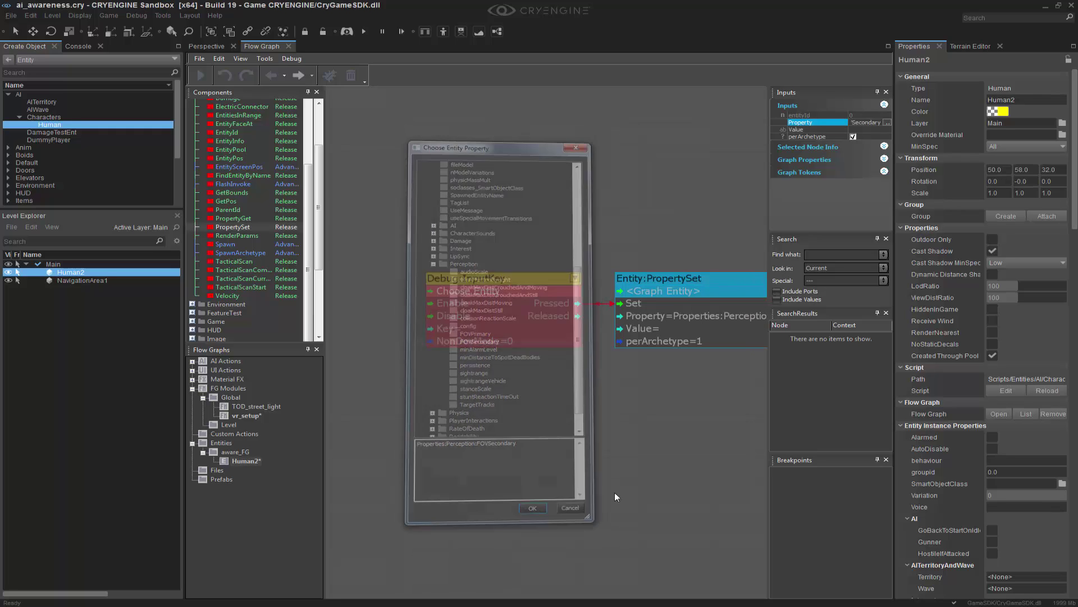
Step: Set the PropertySet node's Value to 40
{"action": "left_click", "coordinate": [876, 129]}
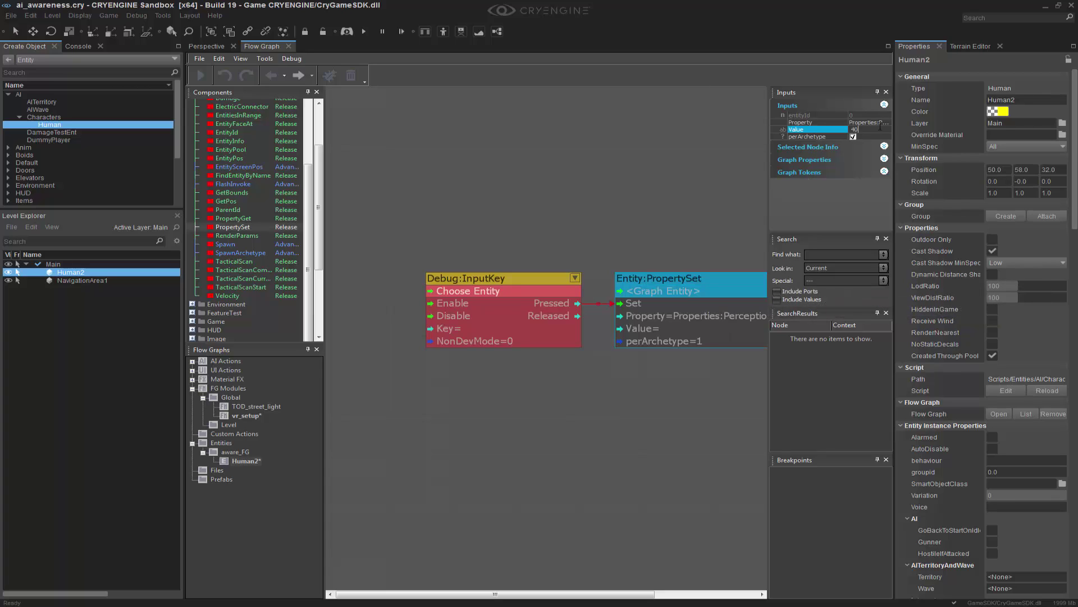
{"action": "left_click", "coordinate": [417, 205]}
{"action": "right_click_drag", "start_coordinate": [622, 206], "coordinate": [545, 202]}
{"action": "scroll", "coordinate": [589, 202], "scroll_direction": "down", "scroll_amount": 1}
Step: Set the Debug:InputKey node's Key to p
{"action": "left_click", "coordinate": [460, 270]}
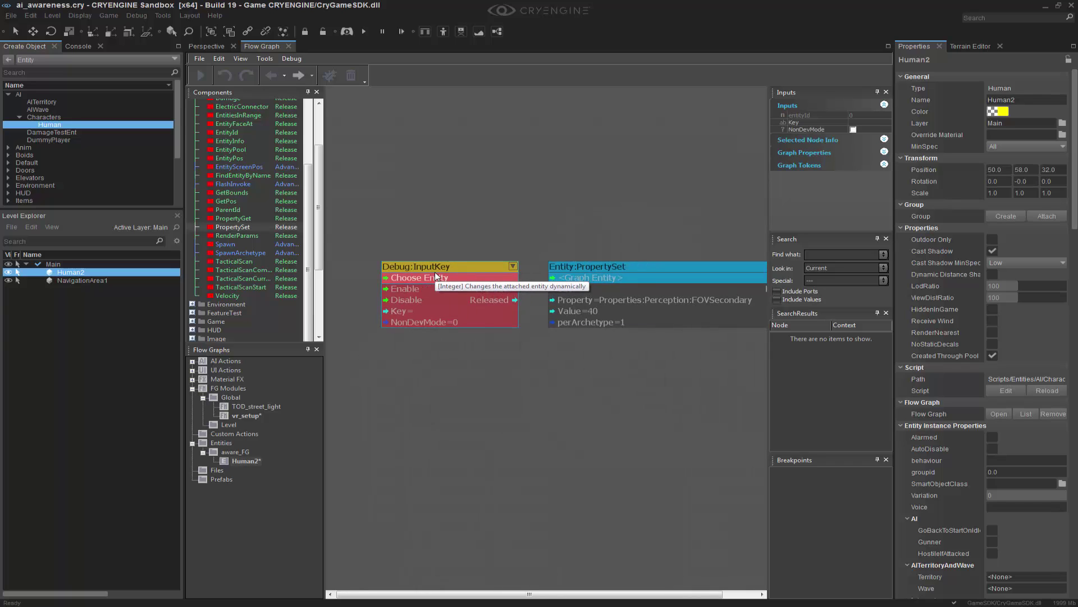
{"action": "left_click", "coordinate": [865, 123]}
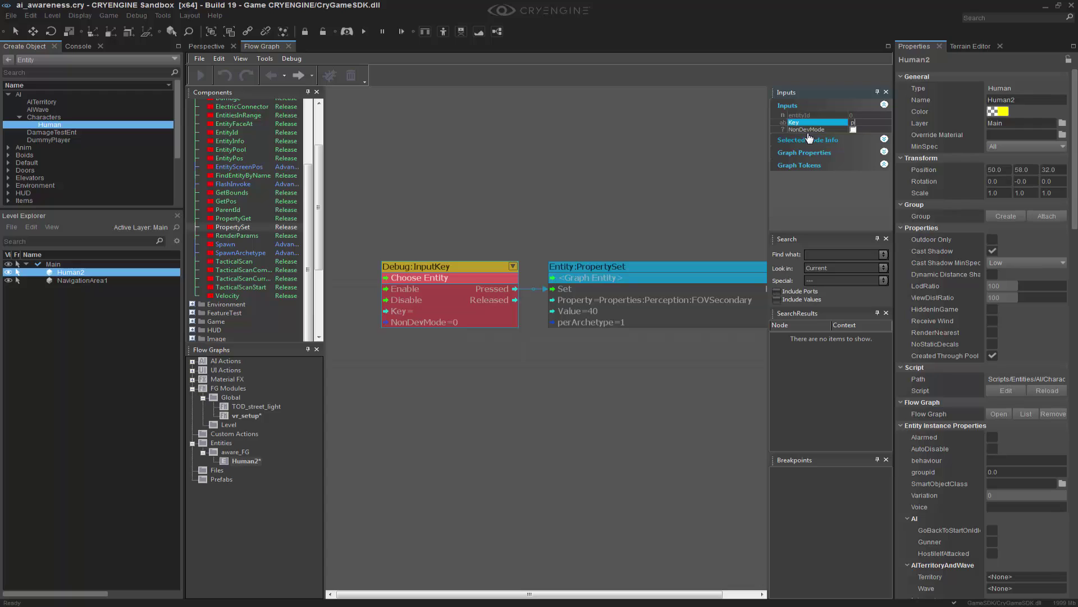
{"action": "left_click", "coordinate": [650, 203]}
{"action": "scroll", "coordinate": [606, 187], "scroll_direction": "down", "scroll_amount": 3}
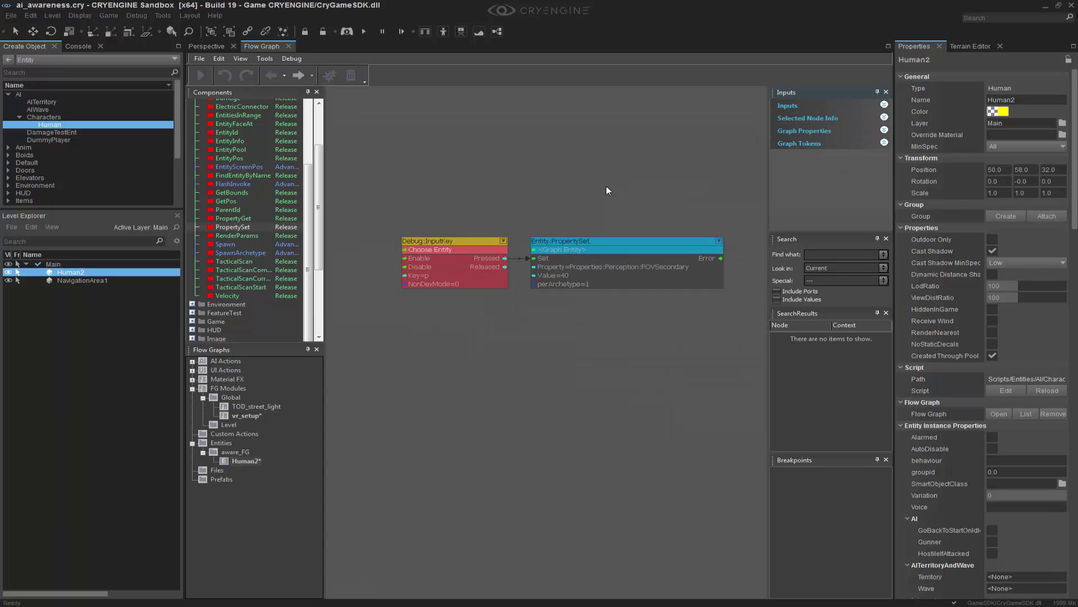
Step: Dock the Flow Graph editor below the Perspective viewport and enable visual flow graph debugging
{"action": "left_click_drag", "start_coordinate": [249, 46], "coordinate": [587, 439]}
{"action": "scroll", "coordinate": [572, 514], "scroll_direction": "down", "scroll_amount": 1}
{"action": "right_click_drag", "start_coordinate": [578, 516], "coordinate": [546, 466]}
{"action": "left_click", "coordinate": [331, 474]}
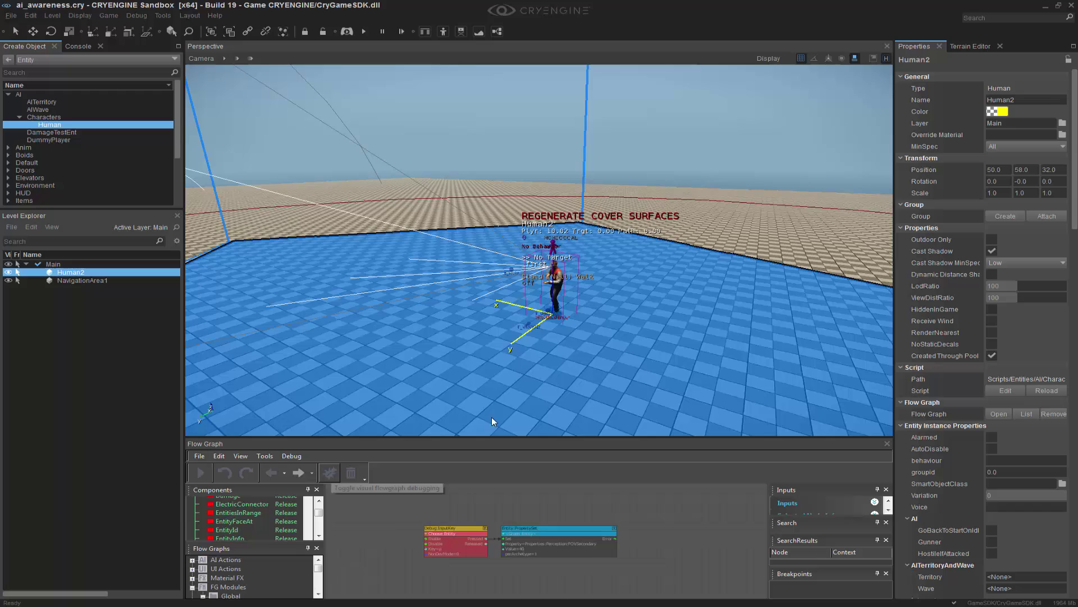
Step: Test the FOVSecondary change in game mode beside the Human character by triggering the p key input, and return to editing
{"action": "mouse_move", "coordinate": [695, 284]}
{"action": "right_mouse_down"}
{"action": "mouse_move", "coordinate": [664, 223]}
{"action": "mouse_move", "coordinate": [549, 201]}
{"action": "mouse_move", "coordinate": [747, 303]}
{"action": "mouse_move", "coordinate": [695, 283]}
{"action": "right_mouse_up"}
{"action": "key", "text": "w"}
{"action": "middle_click_drag", "start_coordinate": [695, 282], "coordinate": [666, 213]}
{"action": "right_click_drag", "start_coordinate": [695, 283], "coordinate": [668, 270]}
{"action": "right_click_drag", "start_coordinate": [488, 415], "coordinate": [482, 414]}
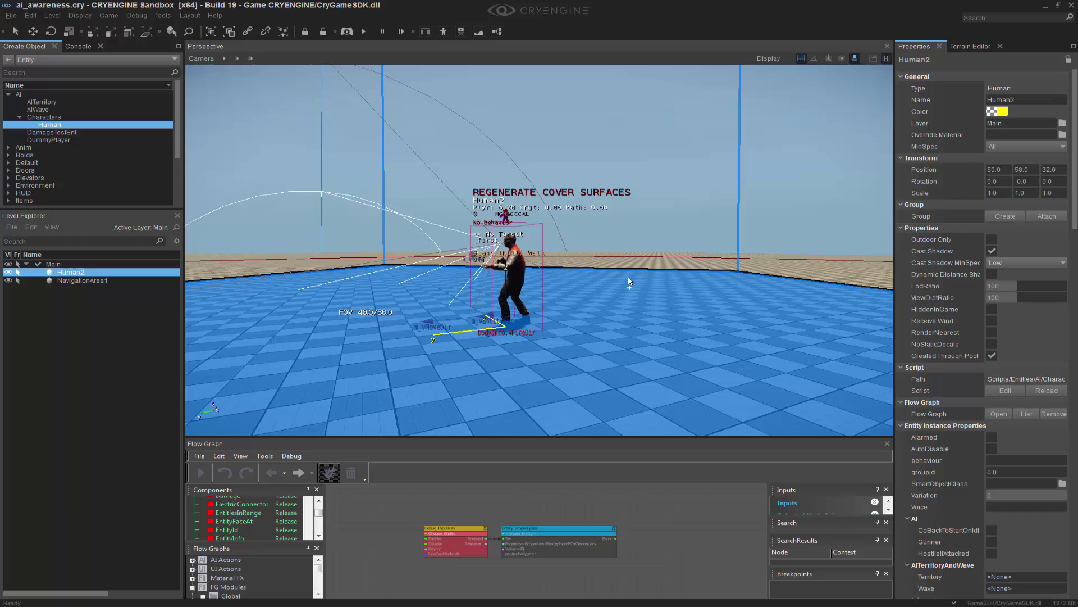
{"action": "key", "text": "ctrl+g"}
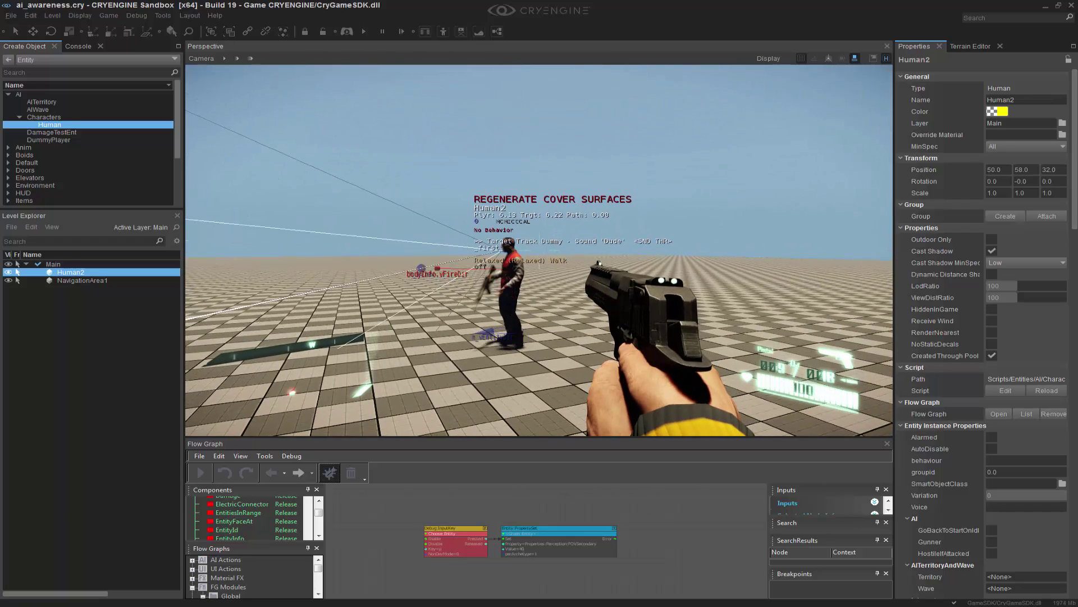
{"action": "key", "text": "p"}
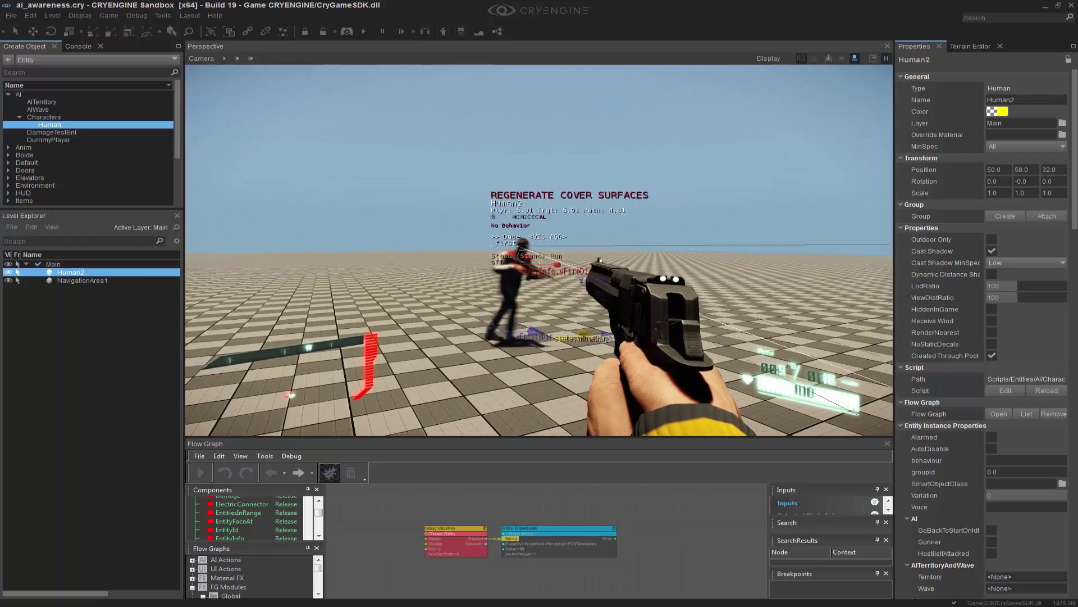
{"action": "key", "text": "Escape"}
{"action": "key", "text": "s"}
{"action": "mouse_move", "coordinate": [643, 287]}
{"action": "right_mouse_down"}
{"action": "mouse_move", "coordinate": [648, 295]}
{"action": "mouse_move", "coordinate": [643, 287]}
{"action": "right_mouse_up"}
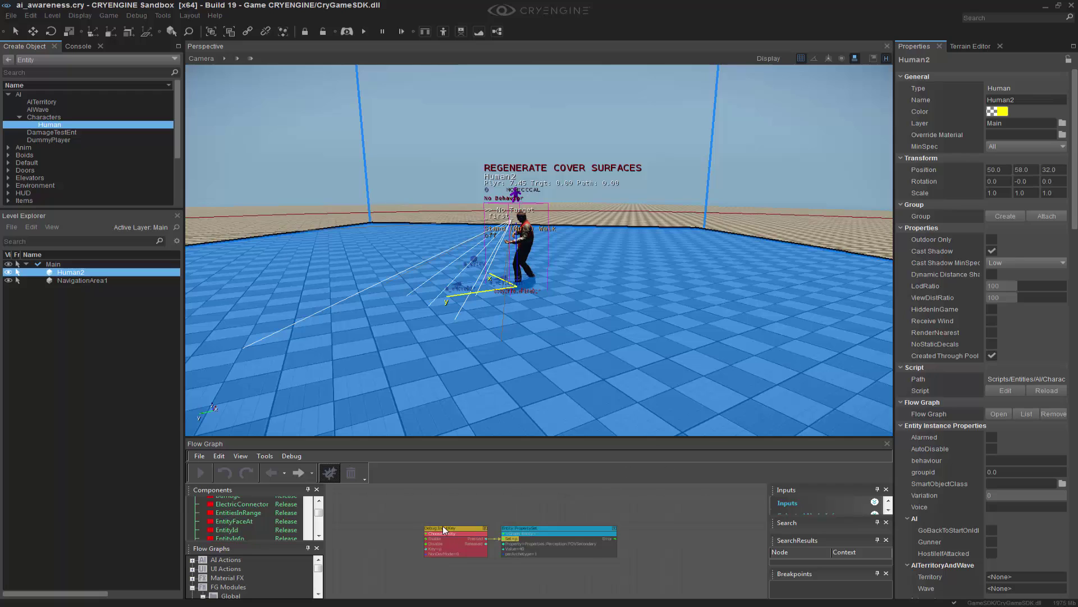